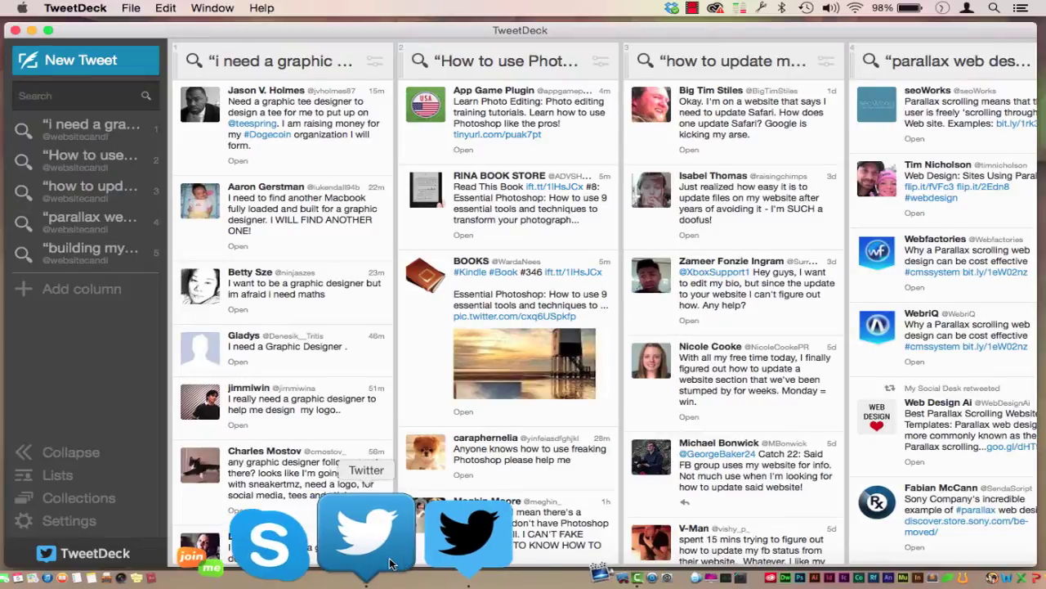
Show Twitter for Mac's Home timeline with TweetDeck minimized, and scroll through it
left_click(366, 533)
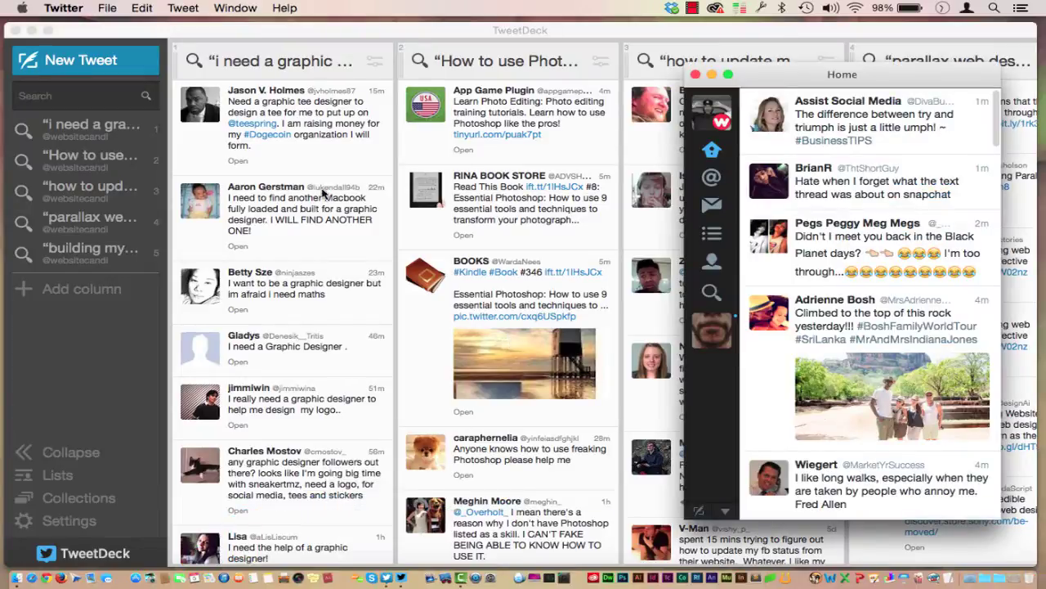
left_click(31, 30)
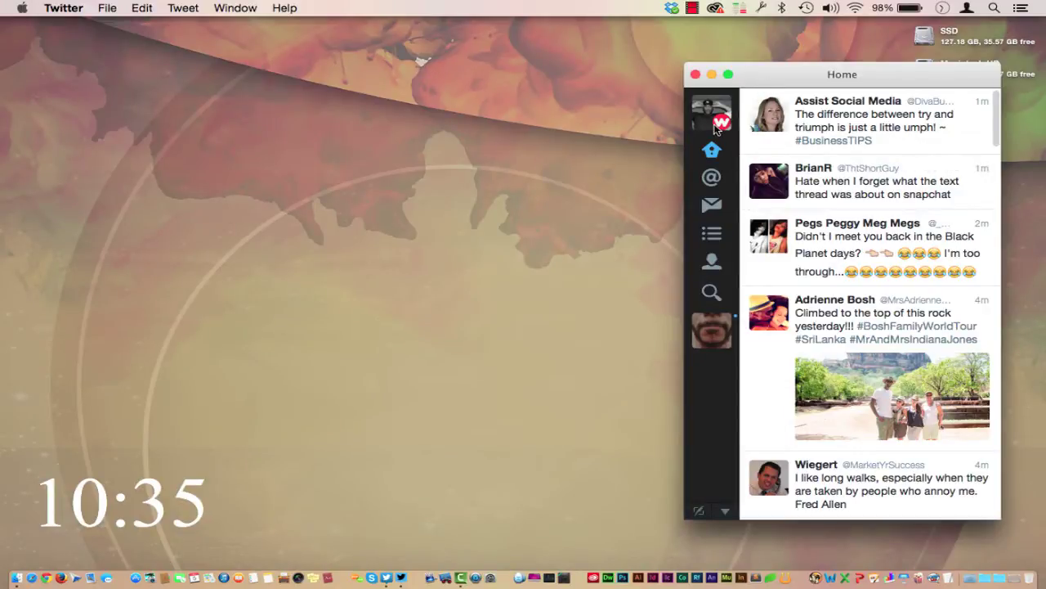
scroll(869, 140, "down", 10)
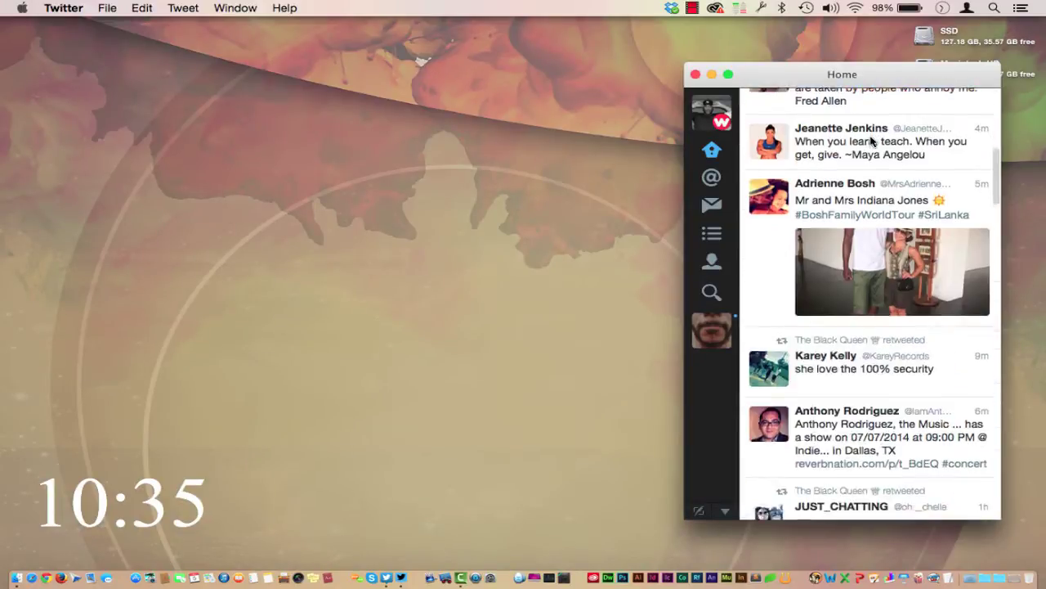
scroll(870, 140, "down", 15)
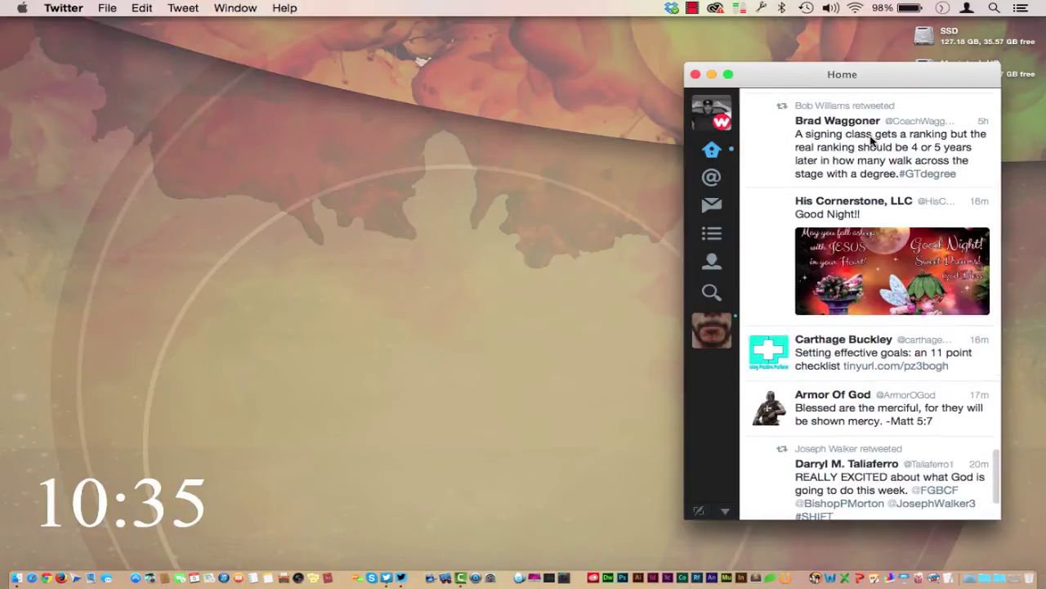
scroll(871, 141, "down", 3)
scroll(870, 141, "up", 10)
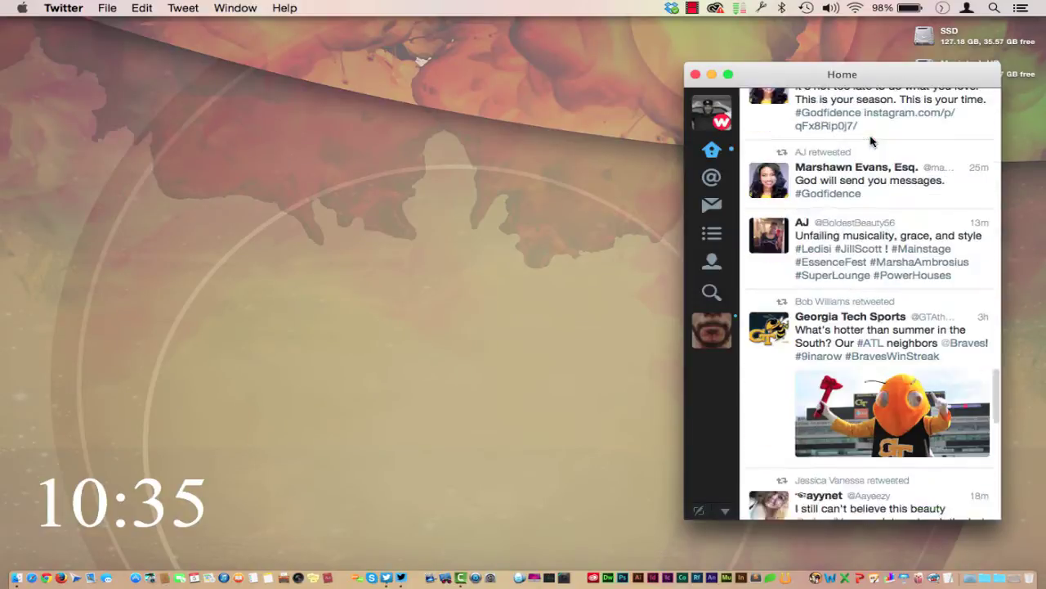
scroll(870, 141, "up", 10)
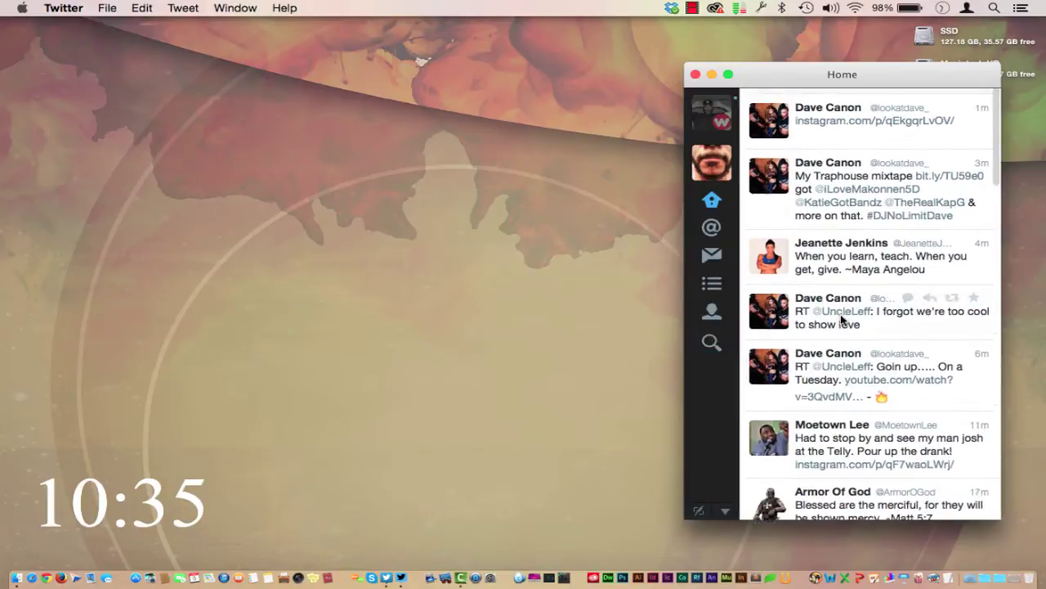
Browse the timeline a bit more, then switch to the other signed-in account
scroll(842, 319, "down", 10)
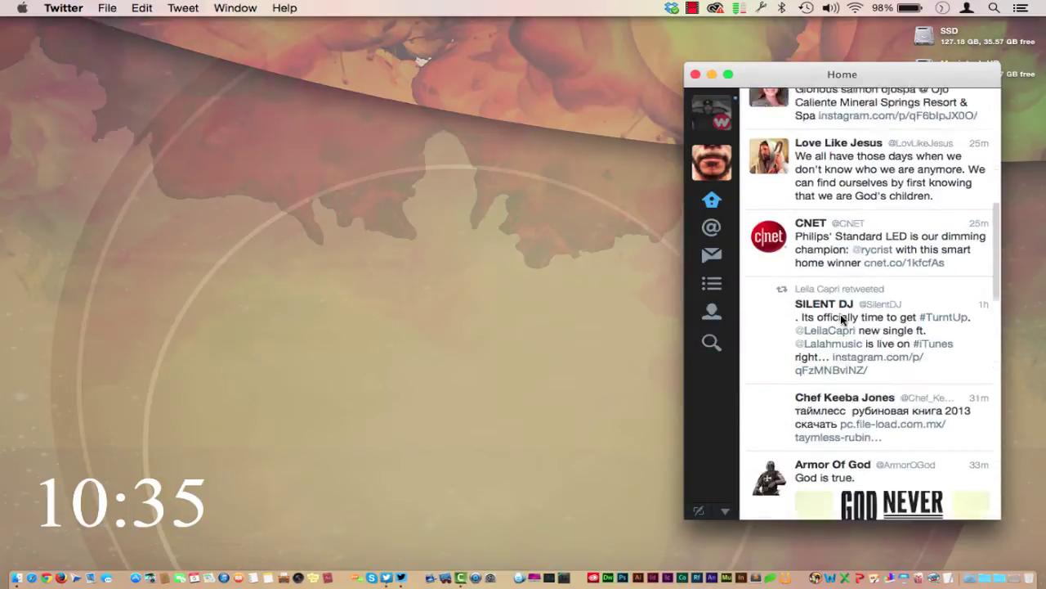
scroll(842, 319, "down", 8)
scroll(842, 319, "up", 5)
scroll(842, 319, "up", 15)
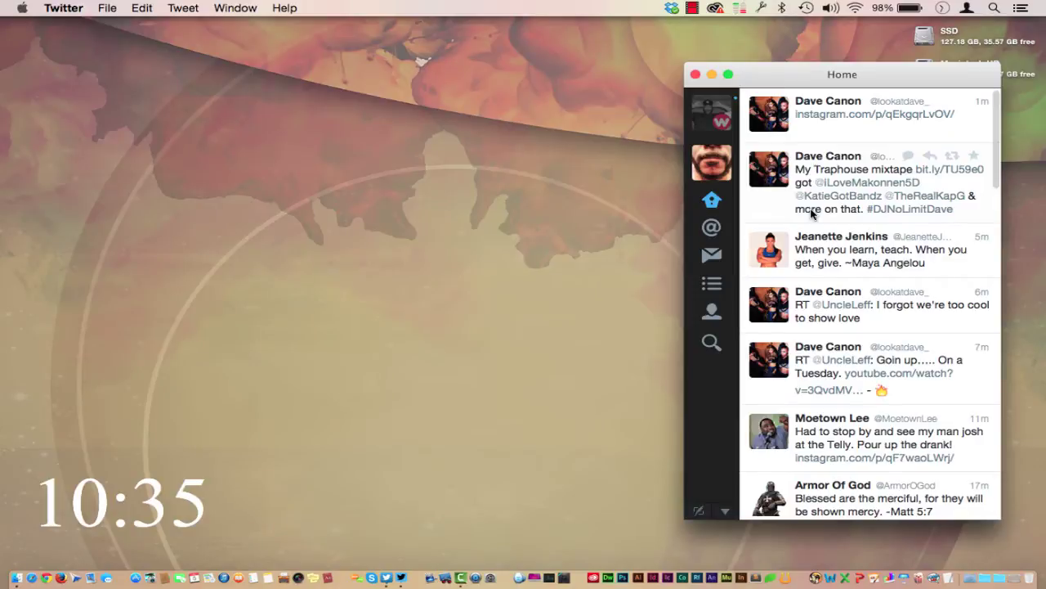
left_click(714, 115)
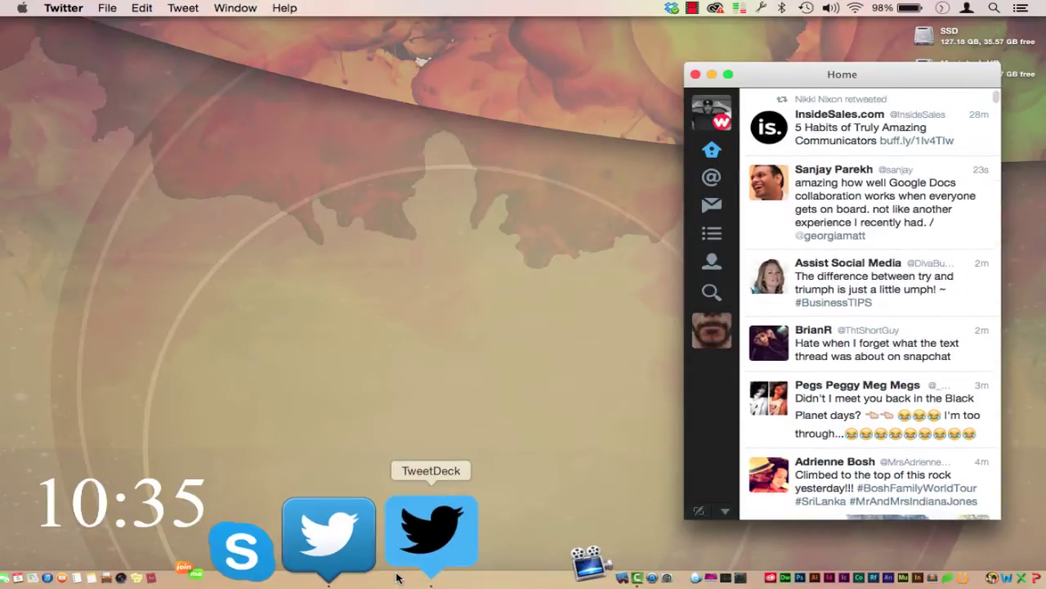
Restore TweetDeck from the Dock to show its keyword search columns
left_click(397, 542)
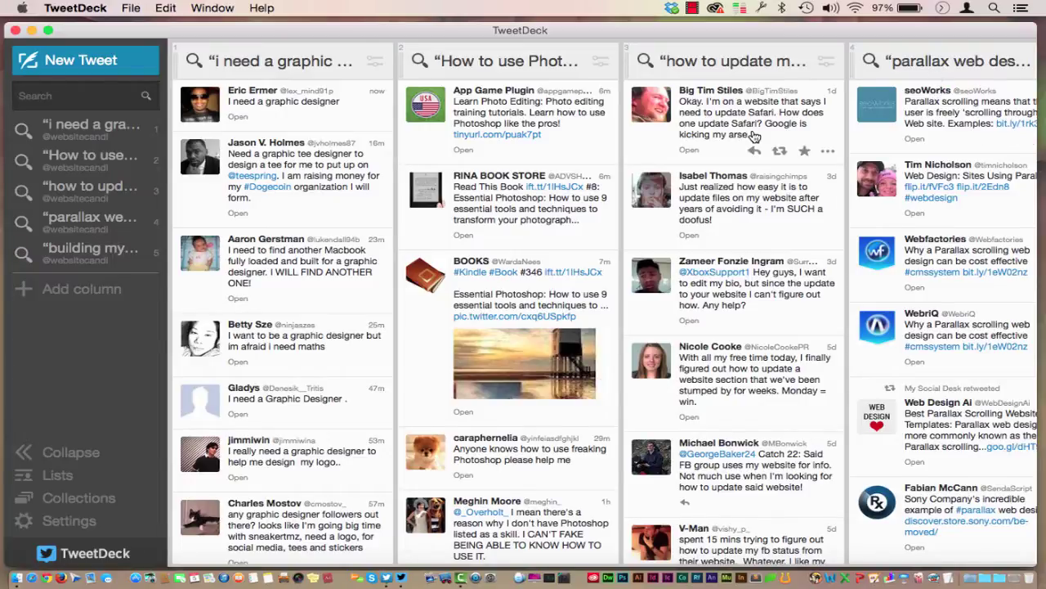
scroll(754, 135, "right", 5)
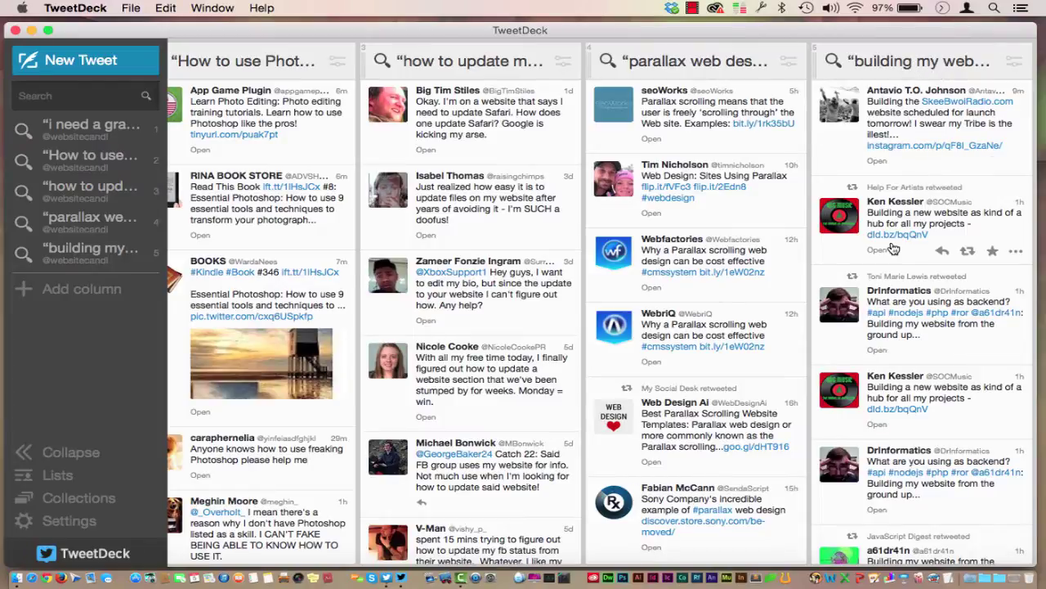
scroll(893, 249, "left", 5)
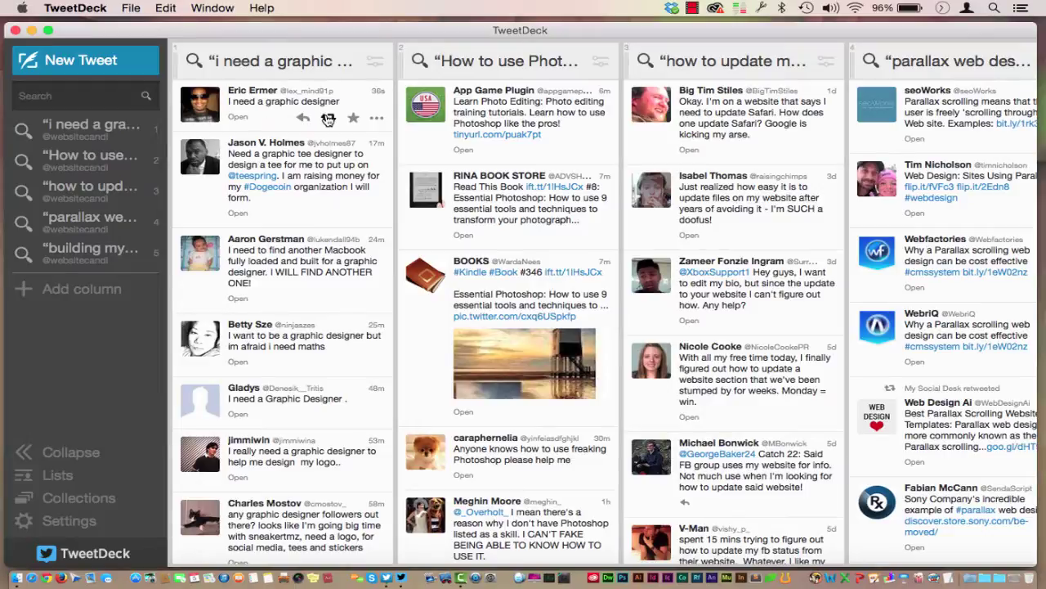
Retweet the 'I need a graphic designer' tweet, then follow its author from their profile card
left_click(328, 119)
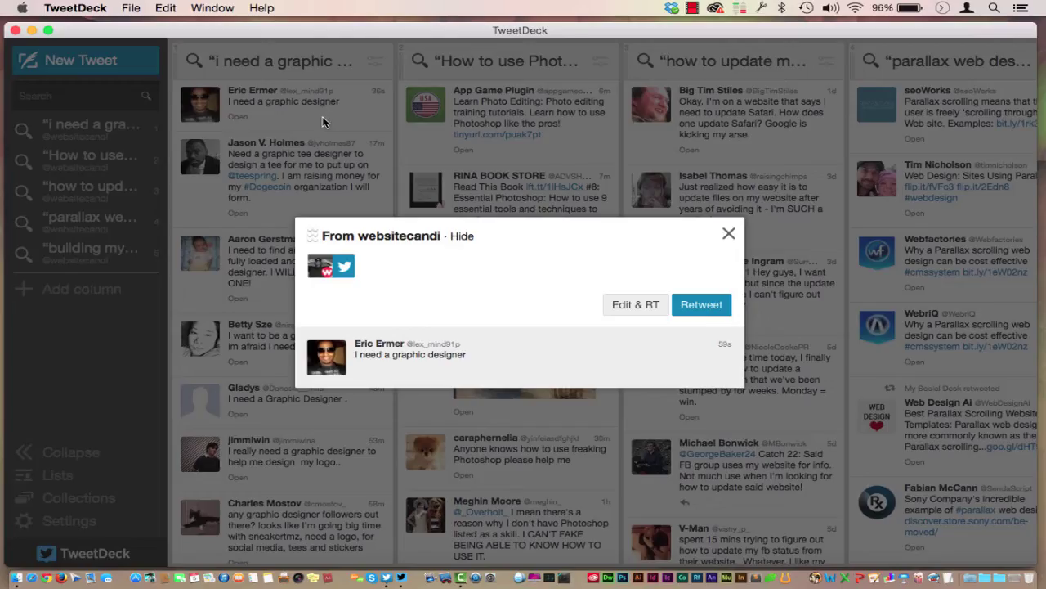
left_click(686, 315)
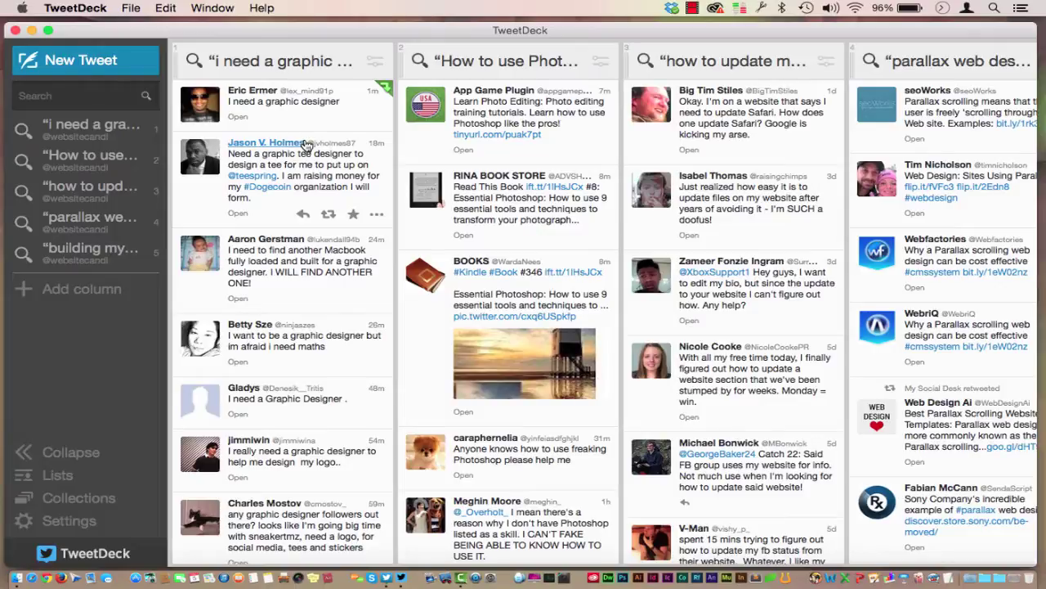
left_click(203, 109)
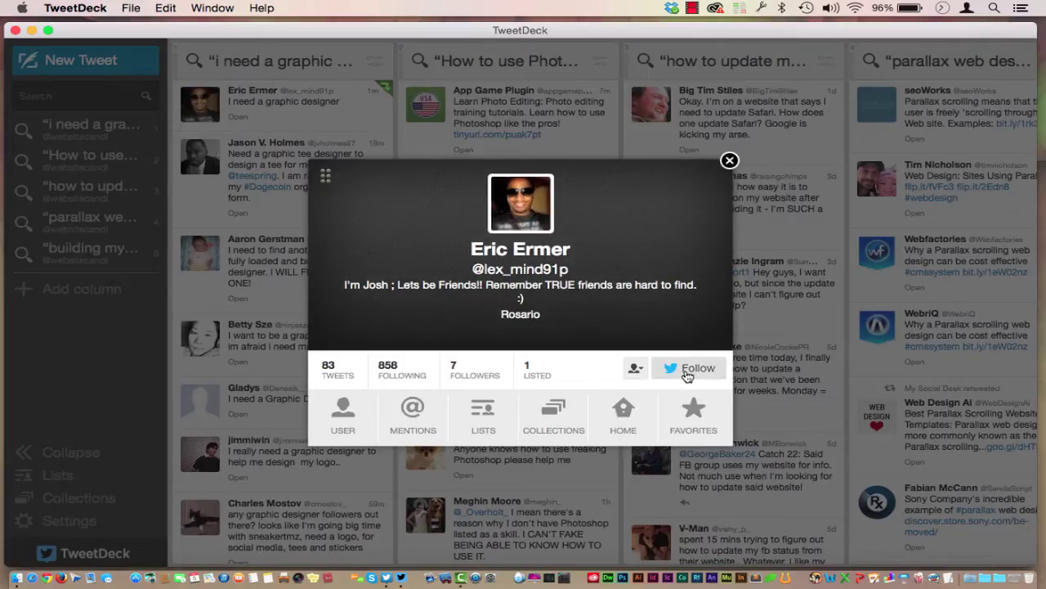
left_click(686, 373)
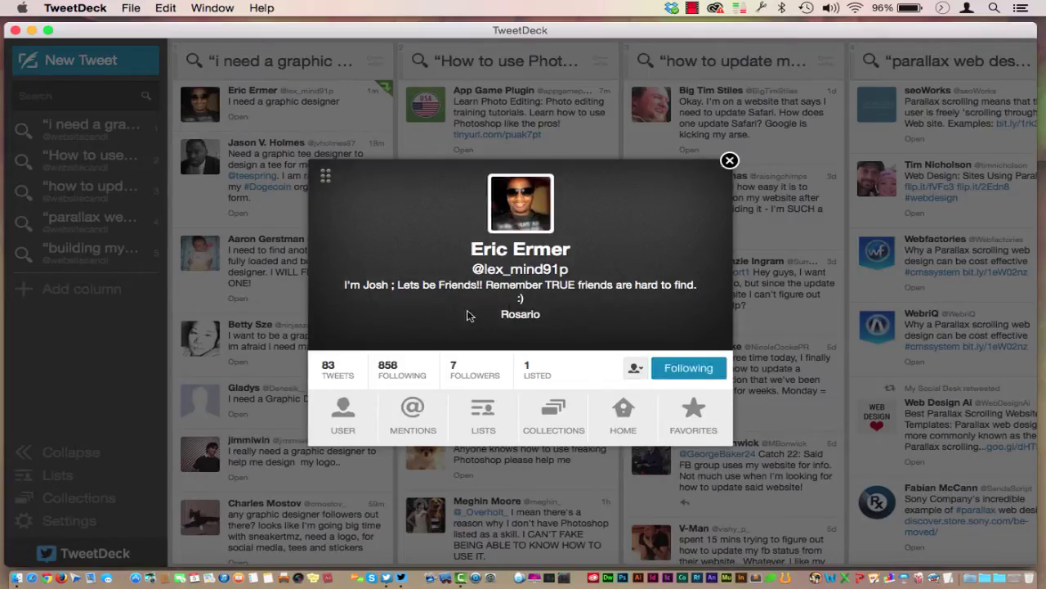
left_click(729, 161)
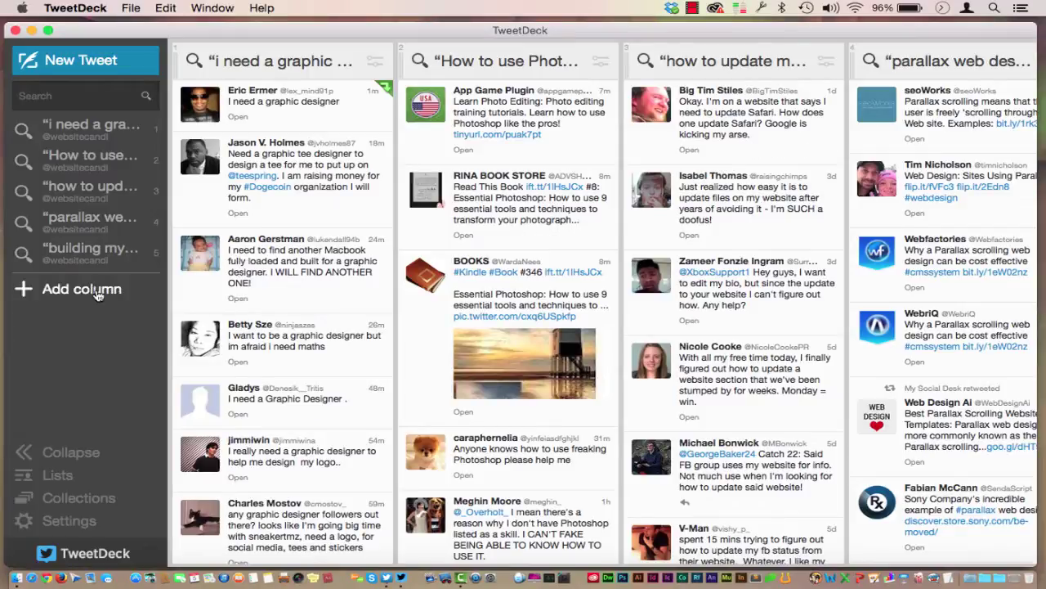
Select the Follow ups list under Lists and add it as a sixth column
left_click(59, 476)
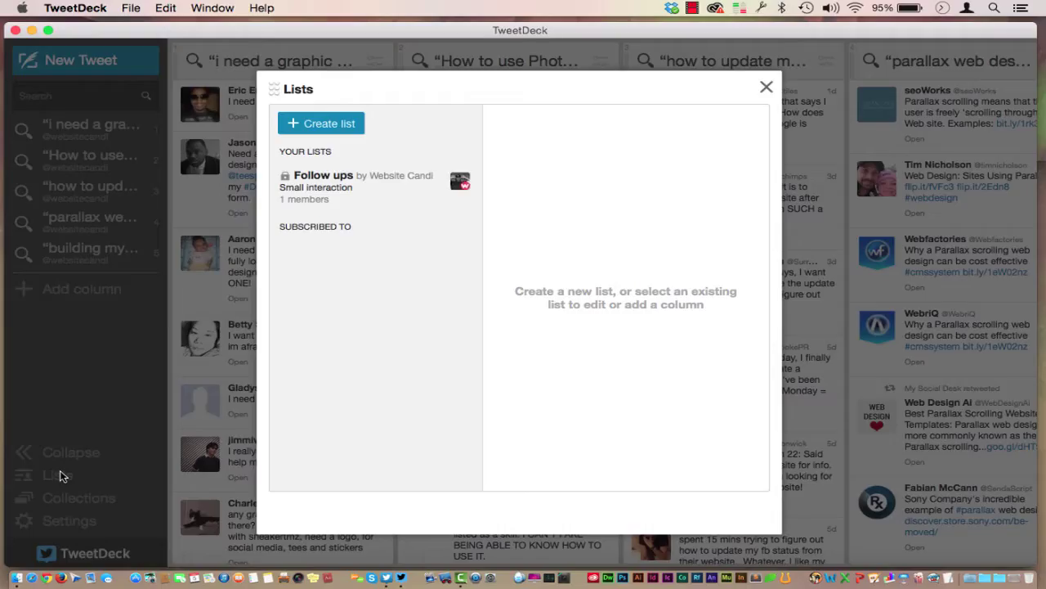
left_click(366, 203)
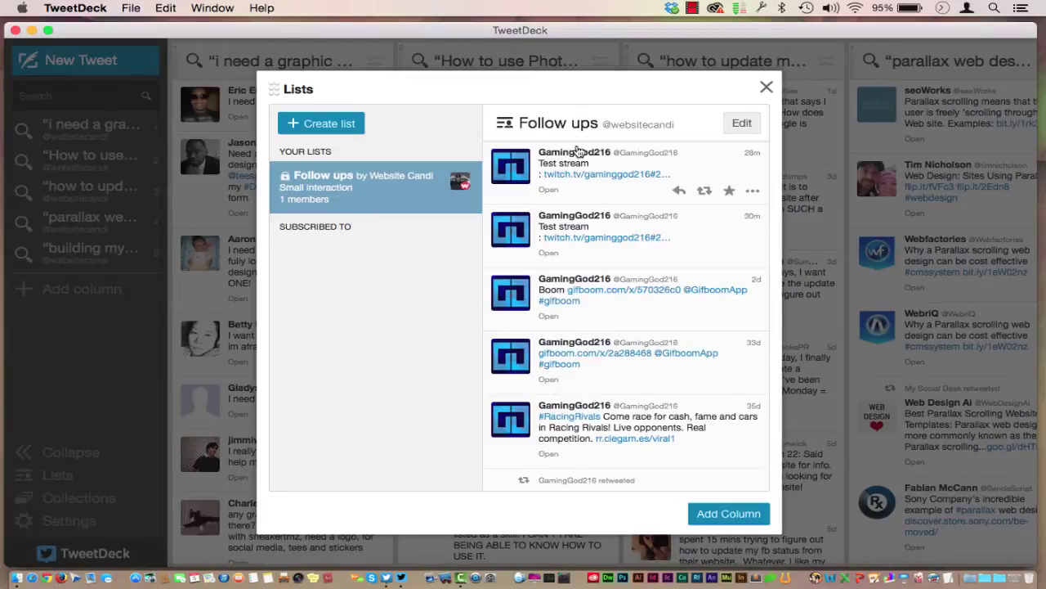
left_click(740, 124)
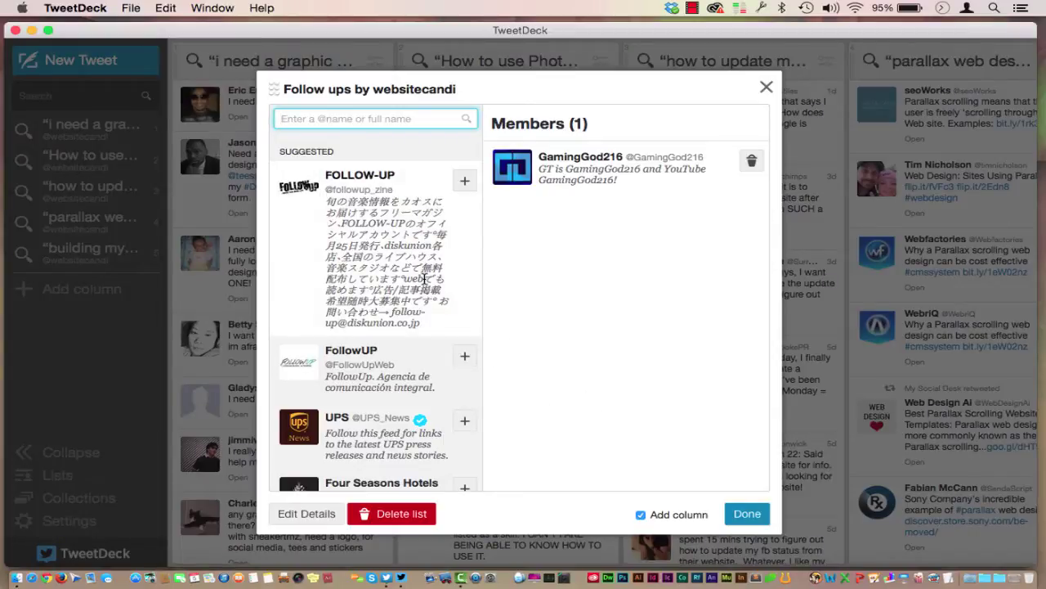
left_click(525, 91)
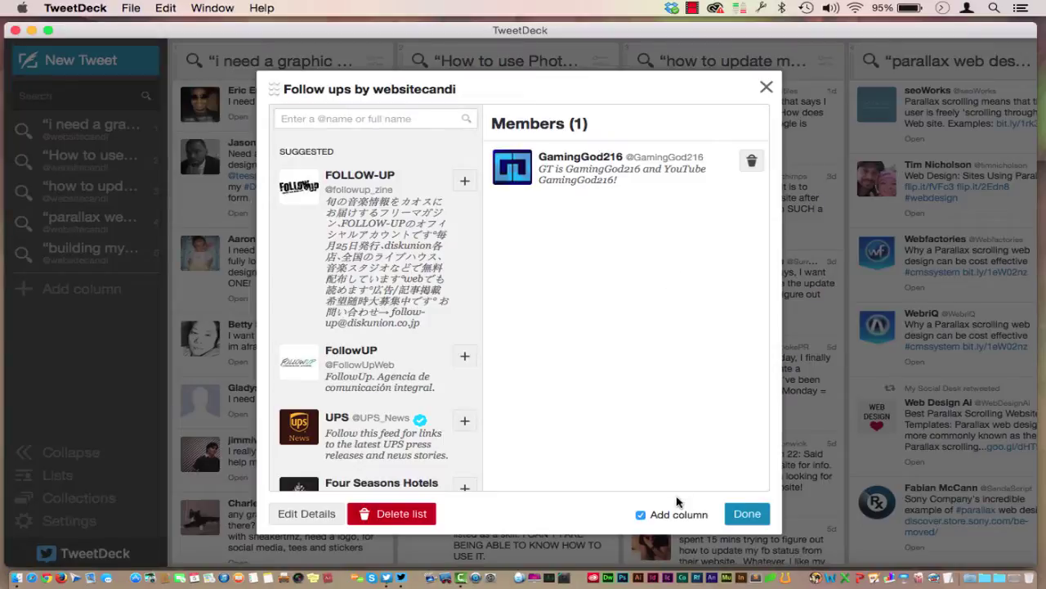
left_click(745, 514)
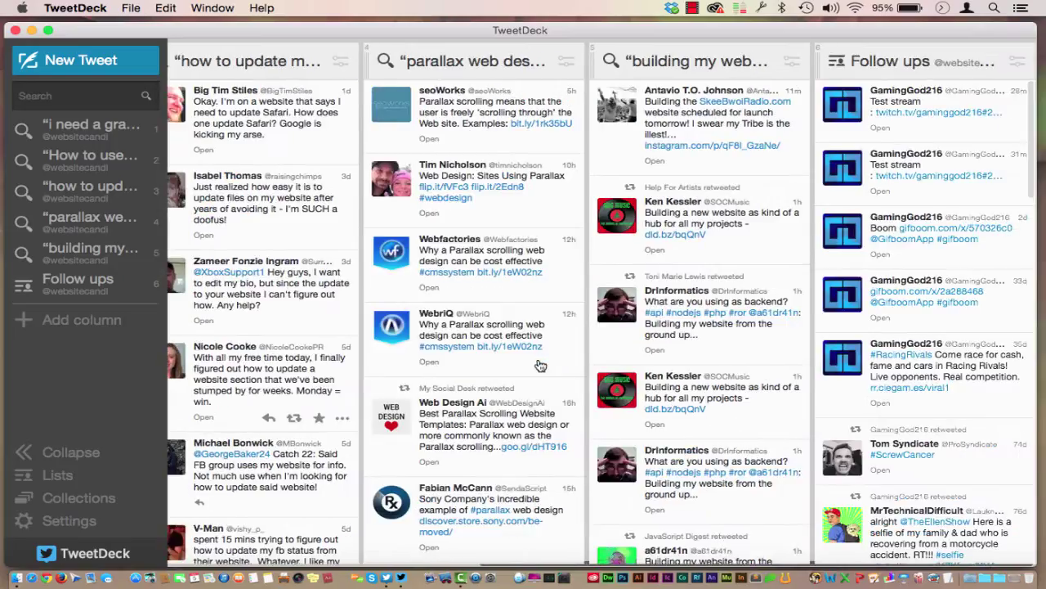
scroll(423, 341, "left", 2)
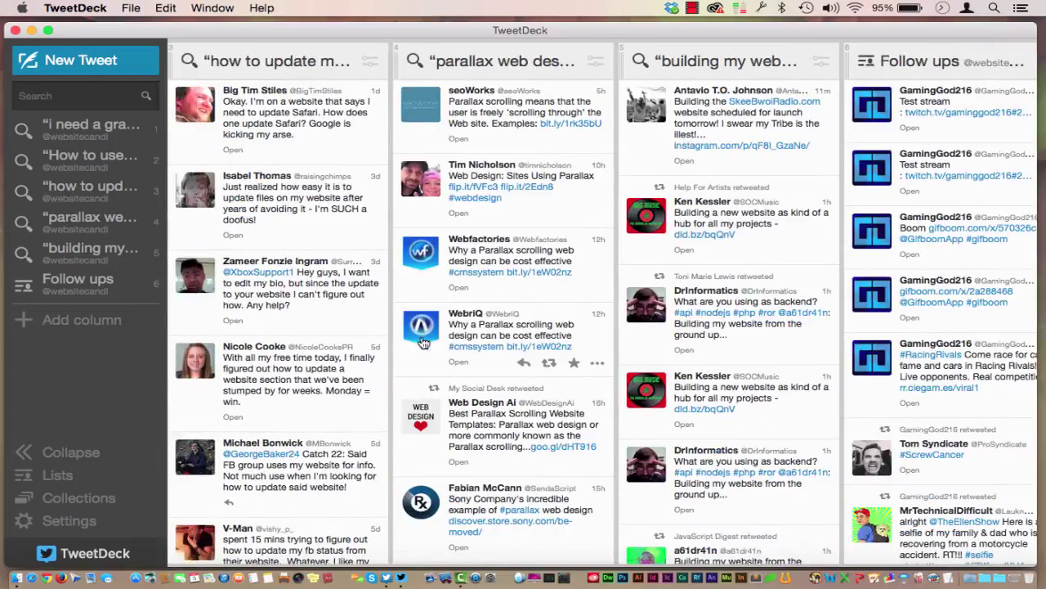
scroll(422, 342, "left", 10)
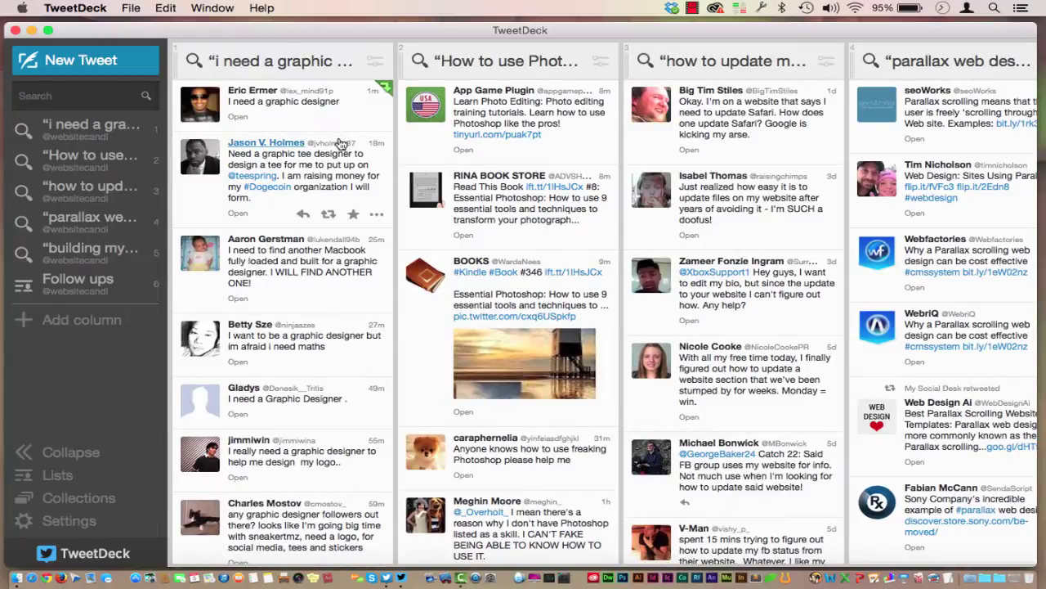
Add the graphic designer tweet's author to Follow ups, then check that column
left_click(376, 120)
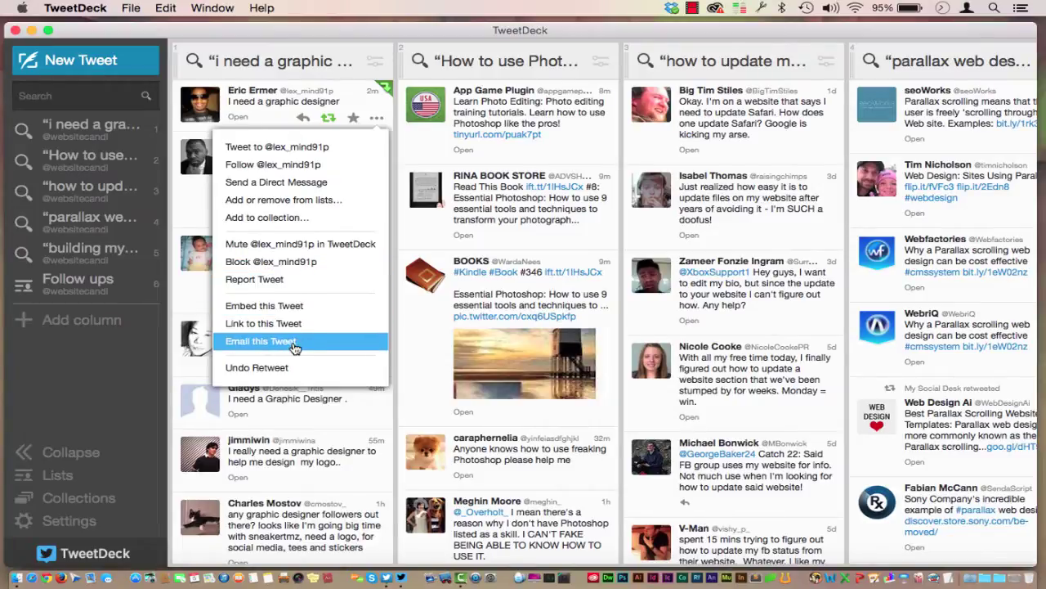
left_click(290, 201)
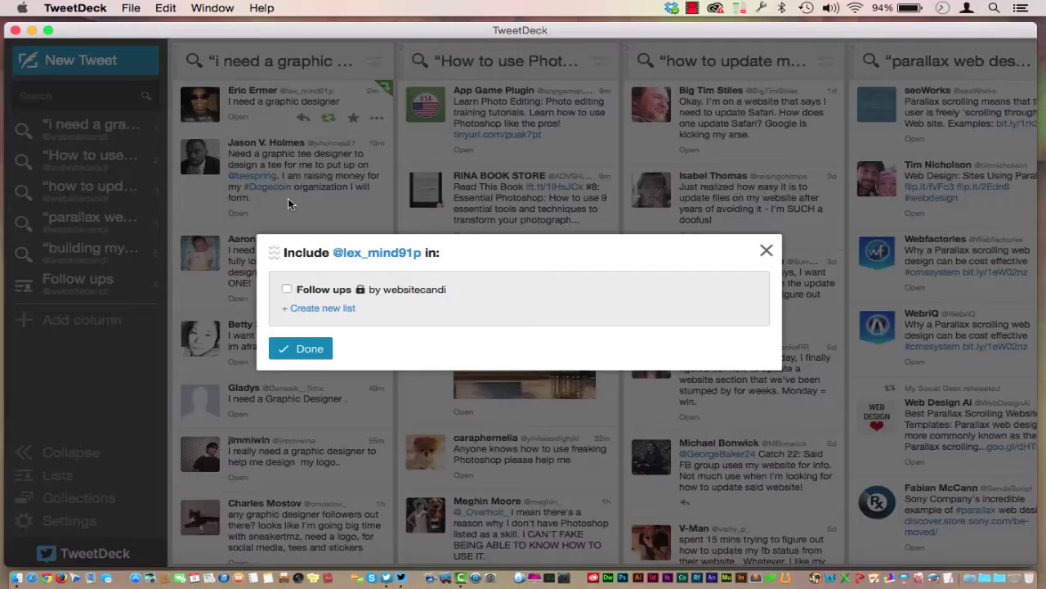
left_click(287, 289)
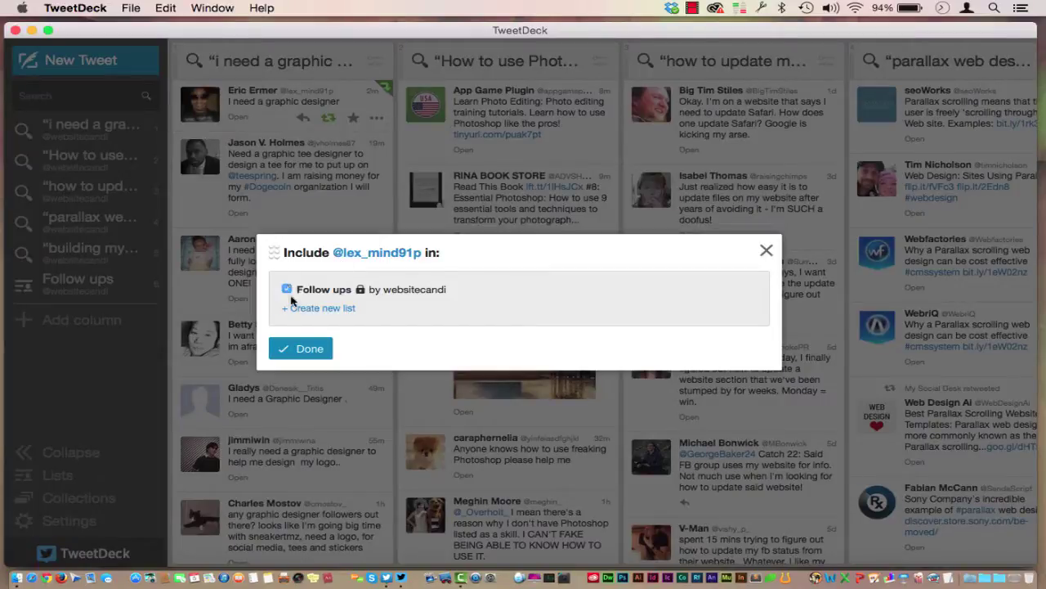
left_click(304, 348)
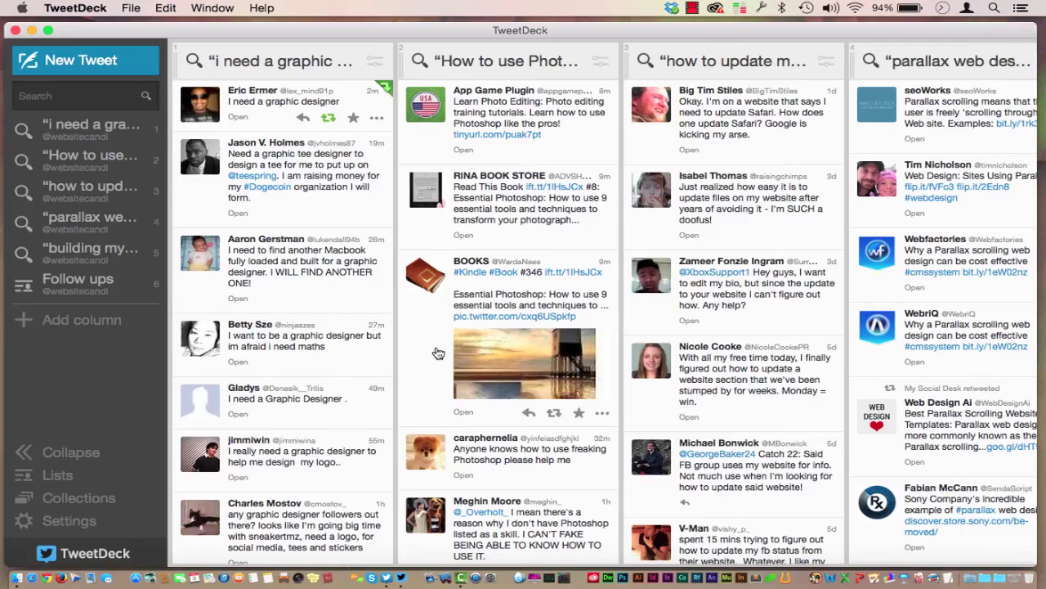
scroll(438, 353, "right", 5)
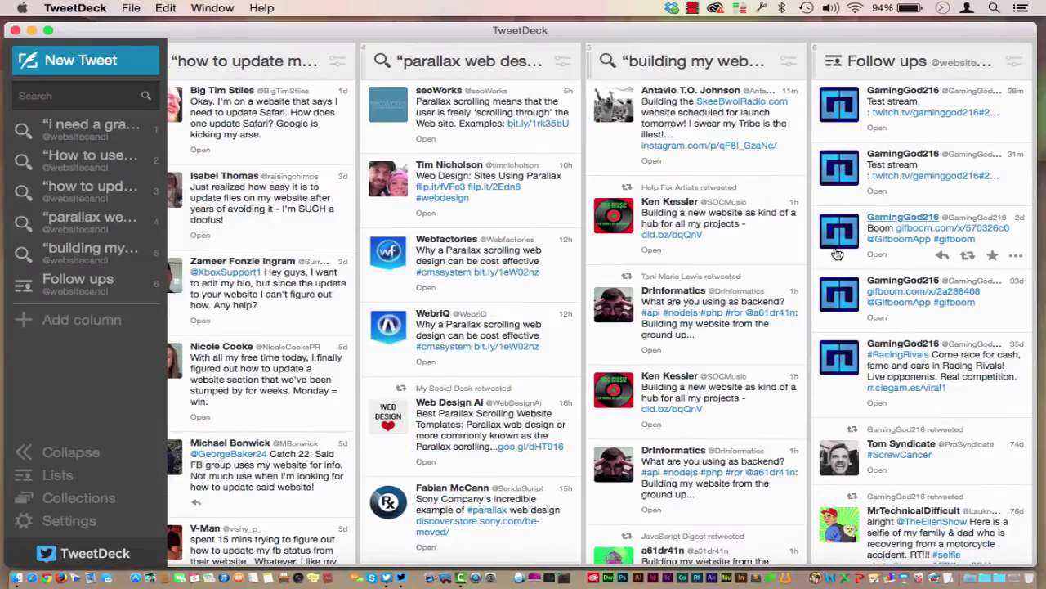
scroll(837, 255, "down", 10)
scroll(838, 260, "up", 15)
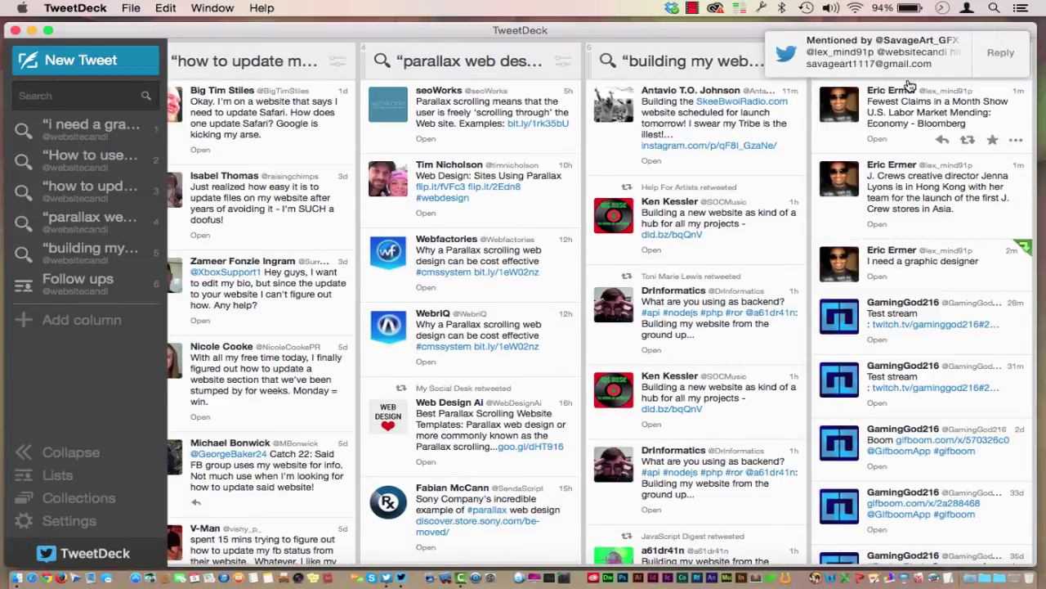
mouse_move(890, 70)
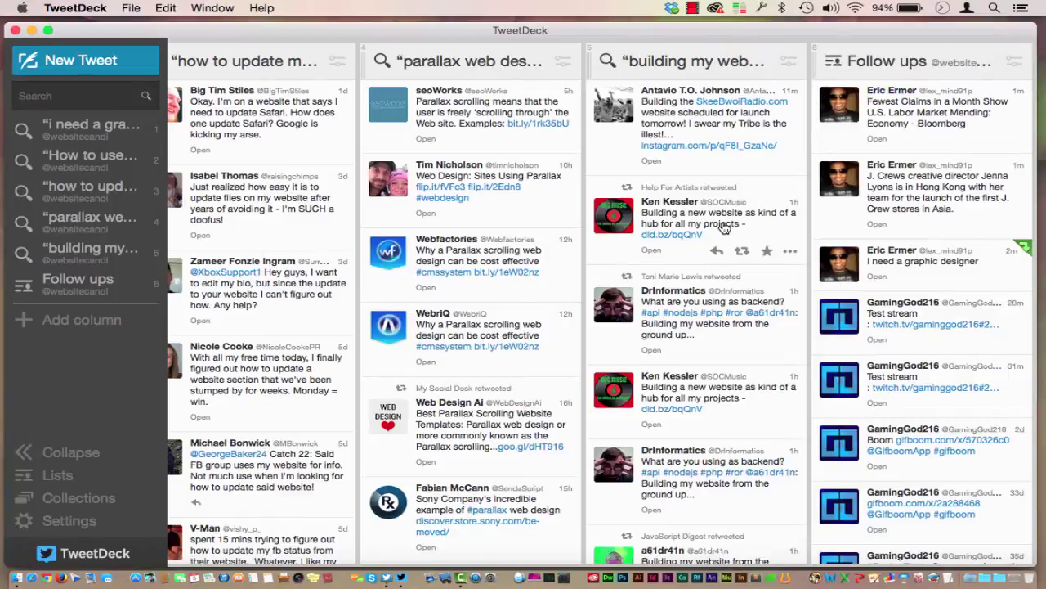
scroll(720, 229, "left", 5)
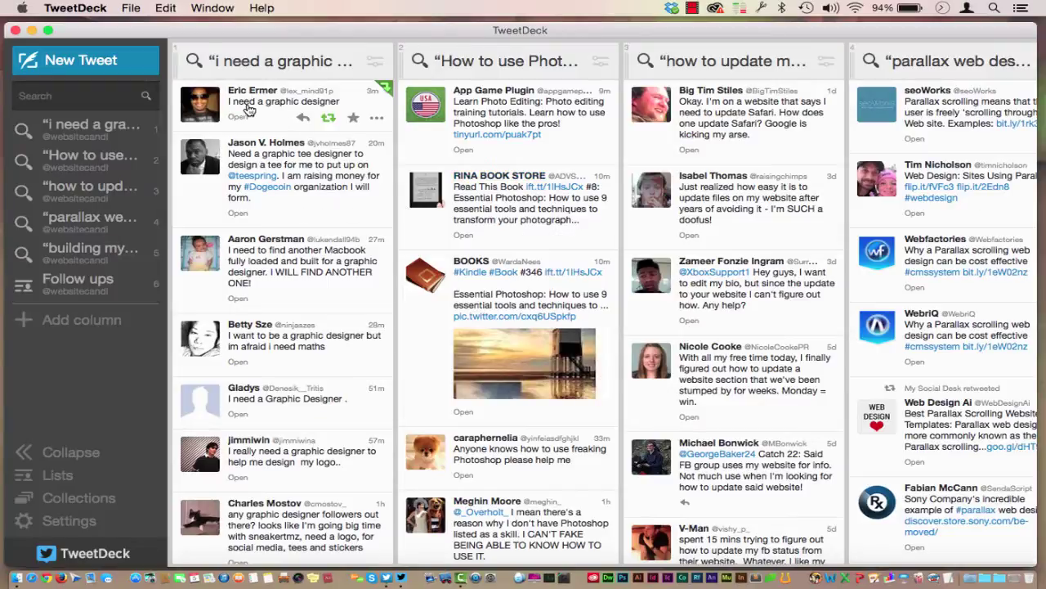
View and close the profile cards of the first two tweet authors
left_click(202, 110)
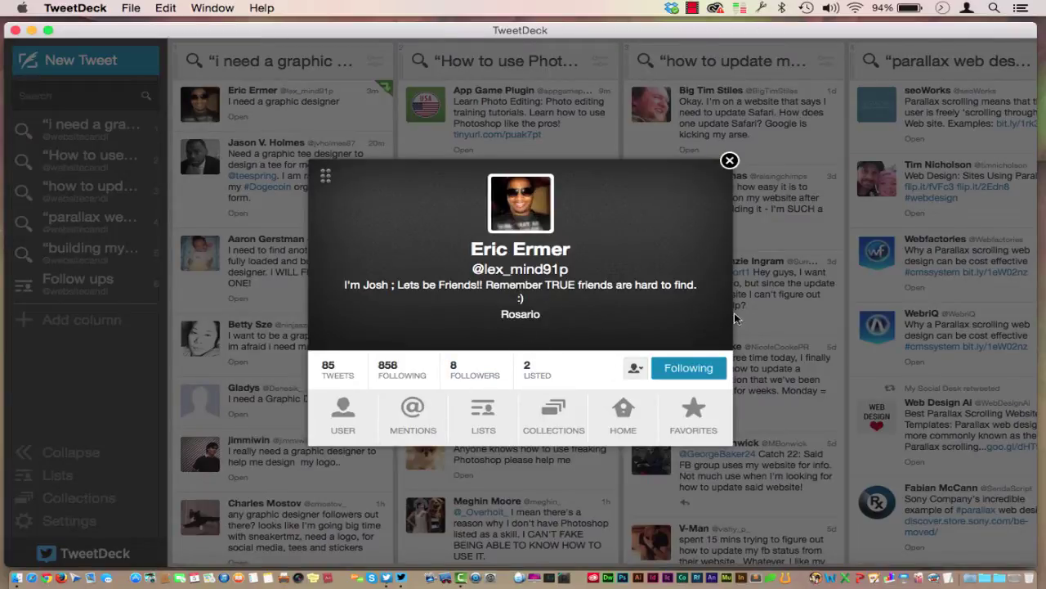
left_click(789, 298)
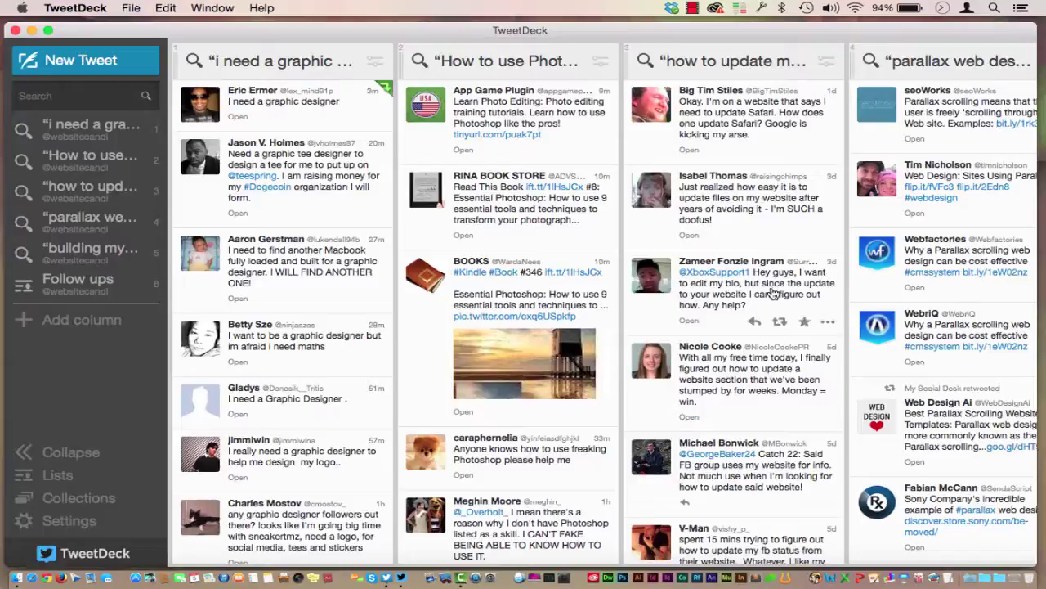
left_click(192, 170)
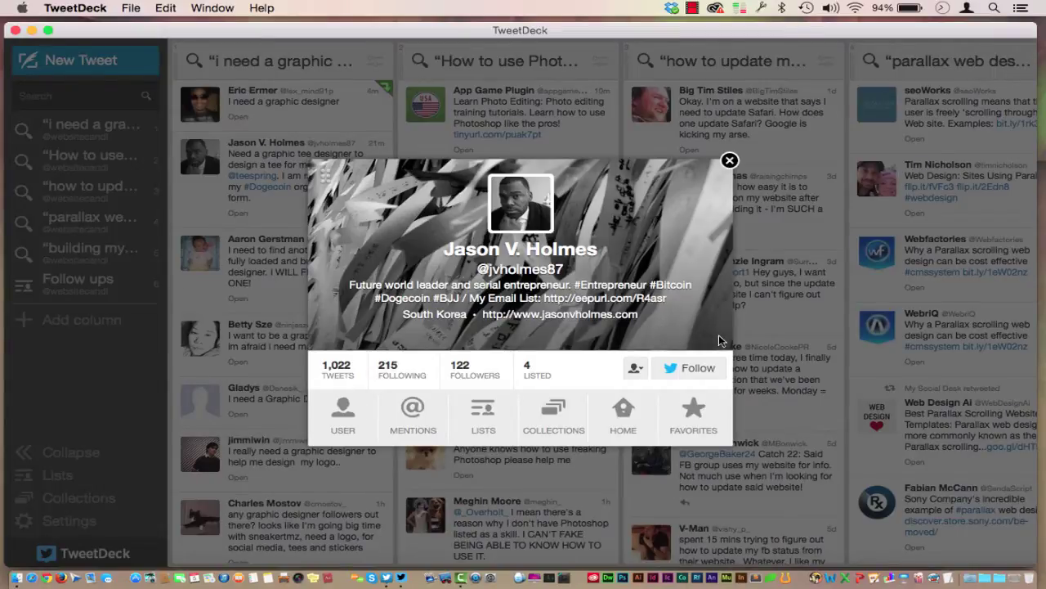
left_click(761, 347)
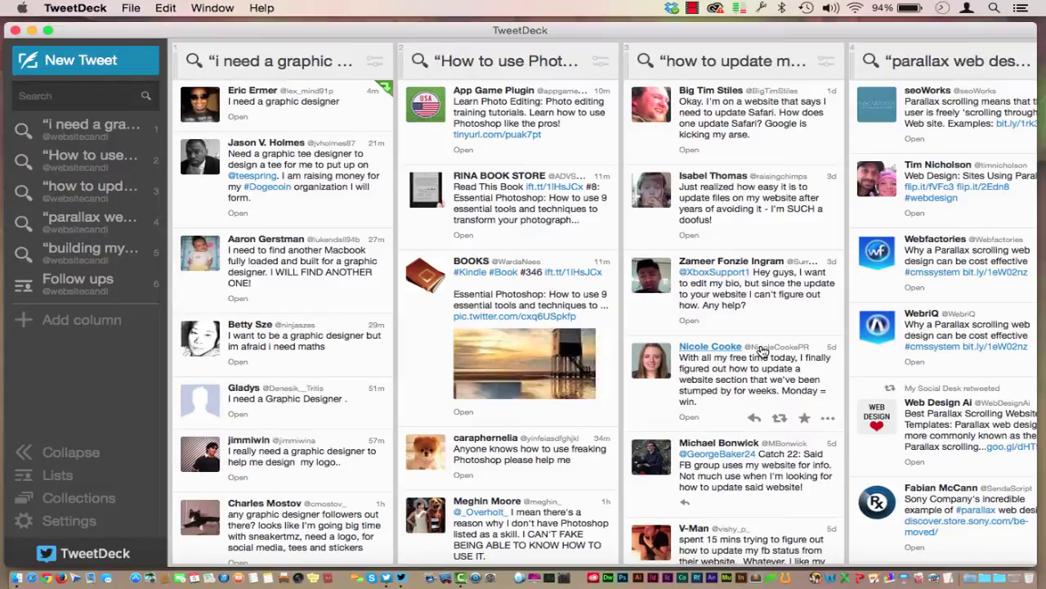
scroll(909, 337, "right", 10)
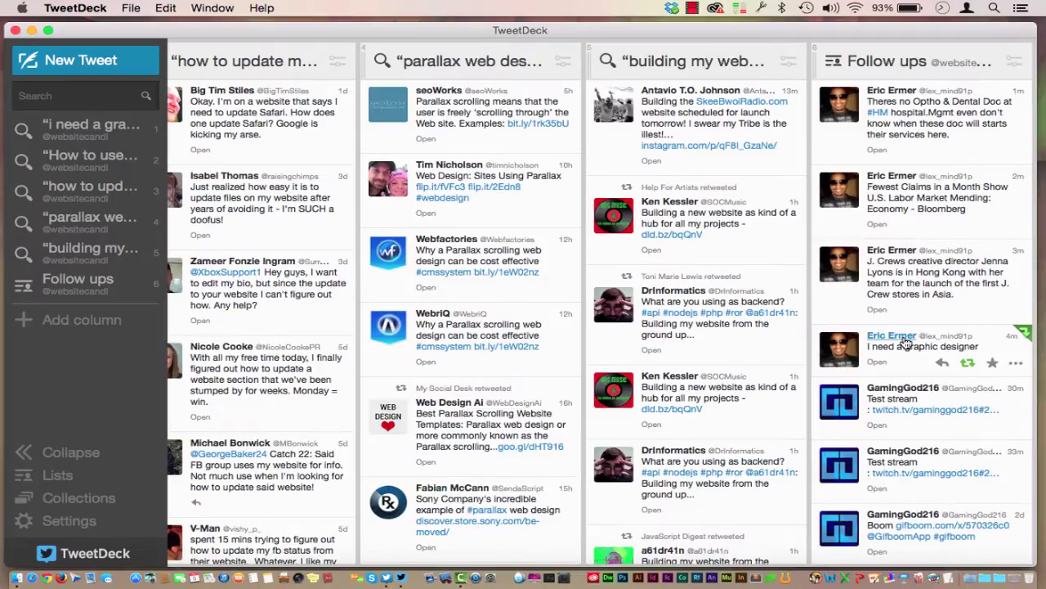
scroll(548, 327, "left", 10)
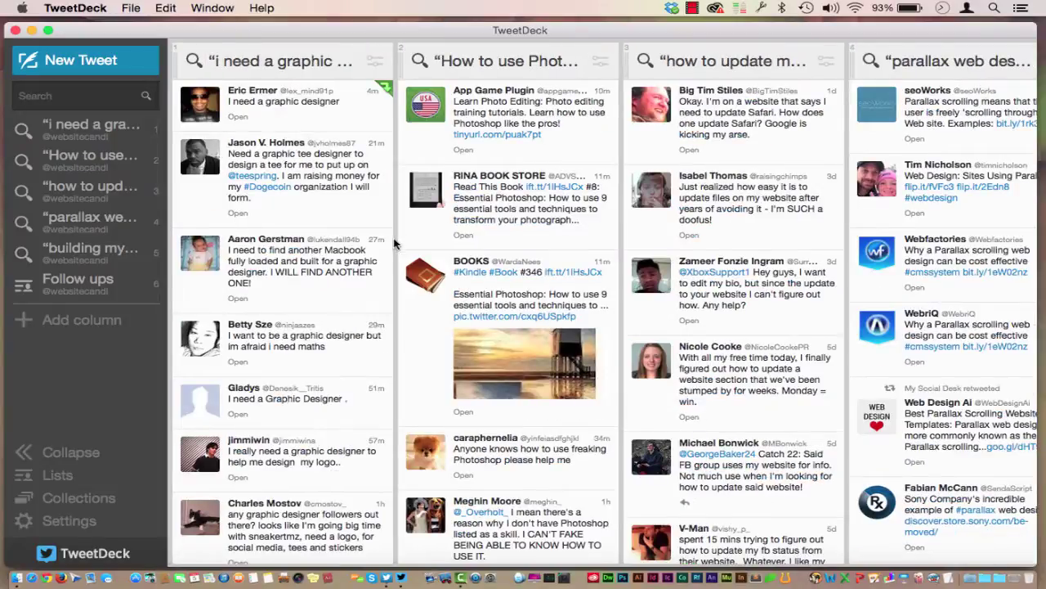
Add a Trending column for #5HBOSSPremiereTonight and close the dialog
left_click(81, 319)
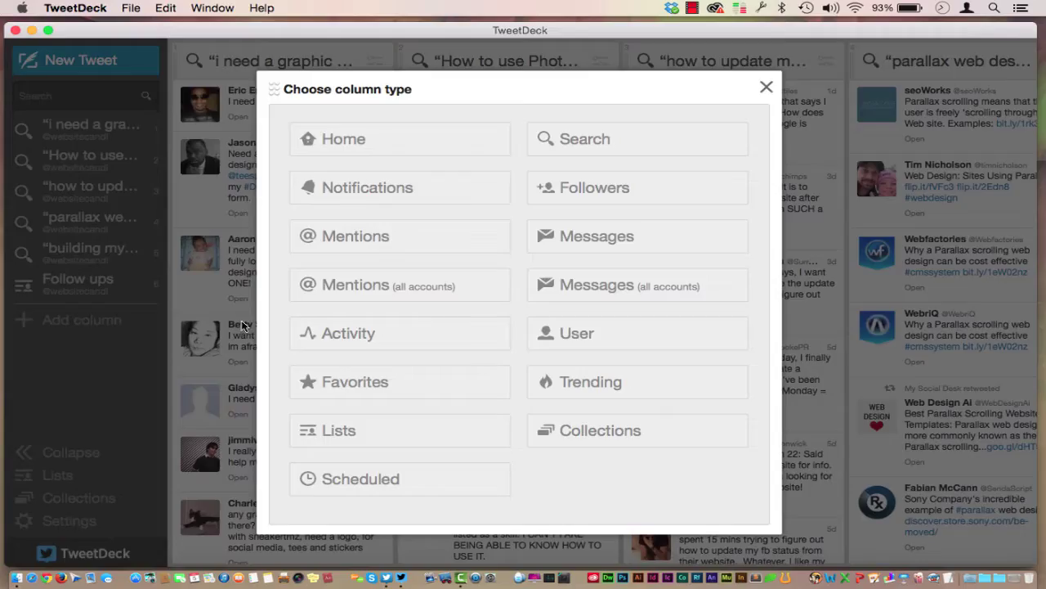
left_click(559, 385)
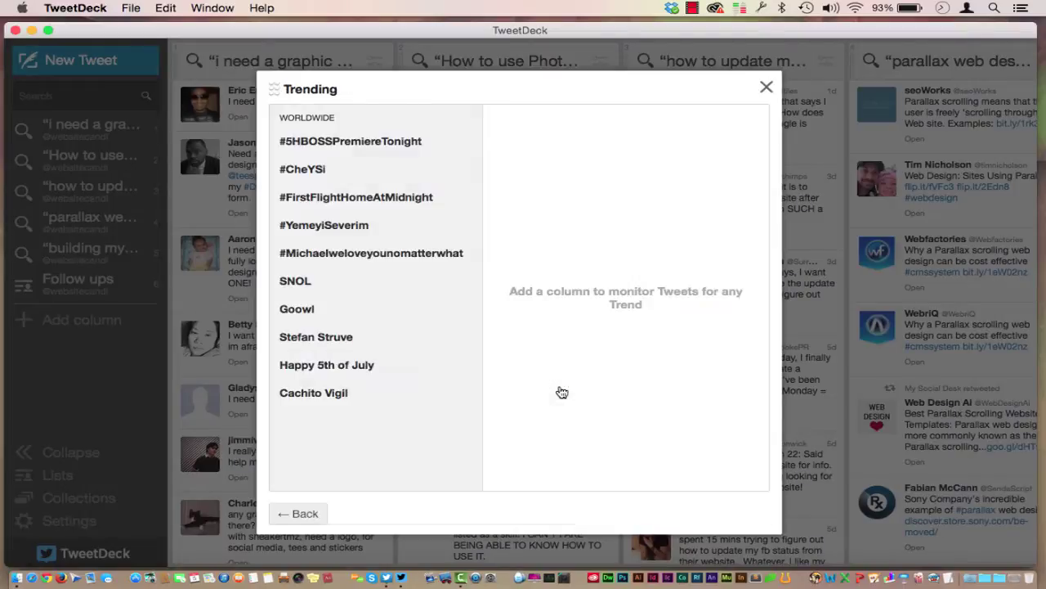
left_click(326, 144)
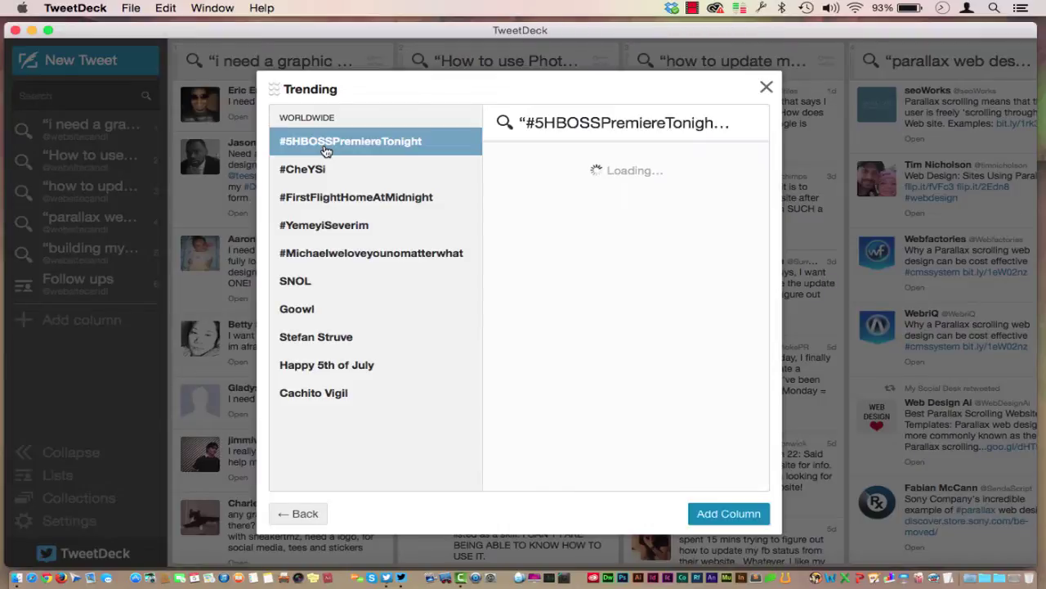
left_click(718, 520)
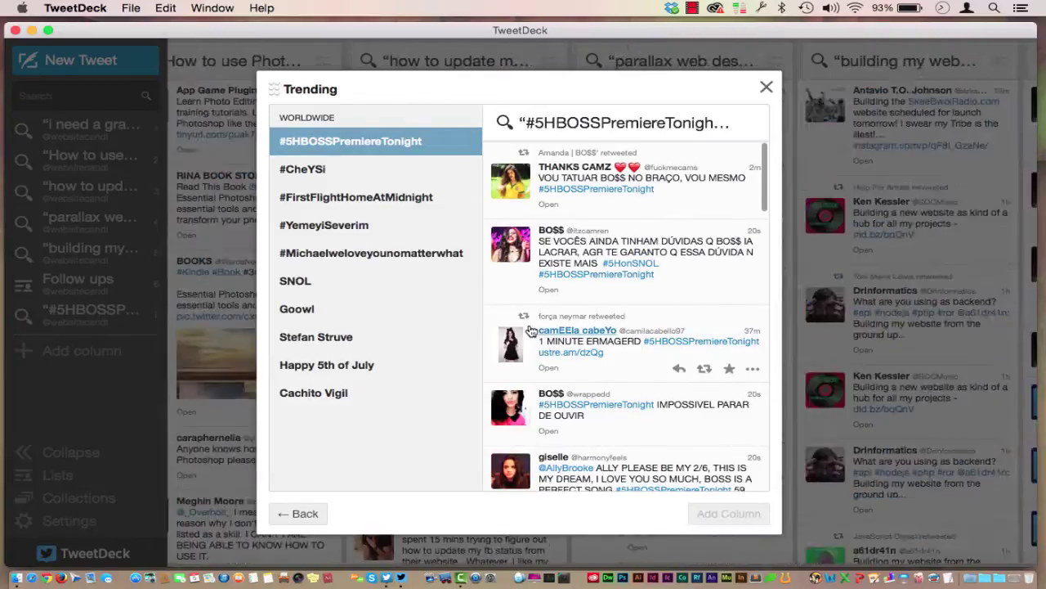
left_click(767, 88)
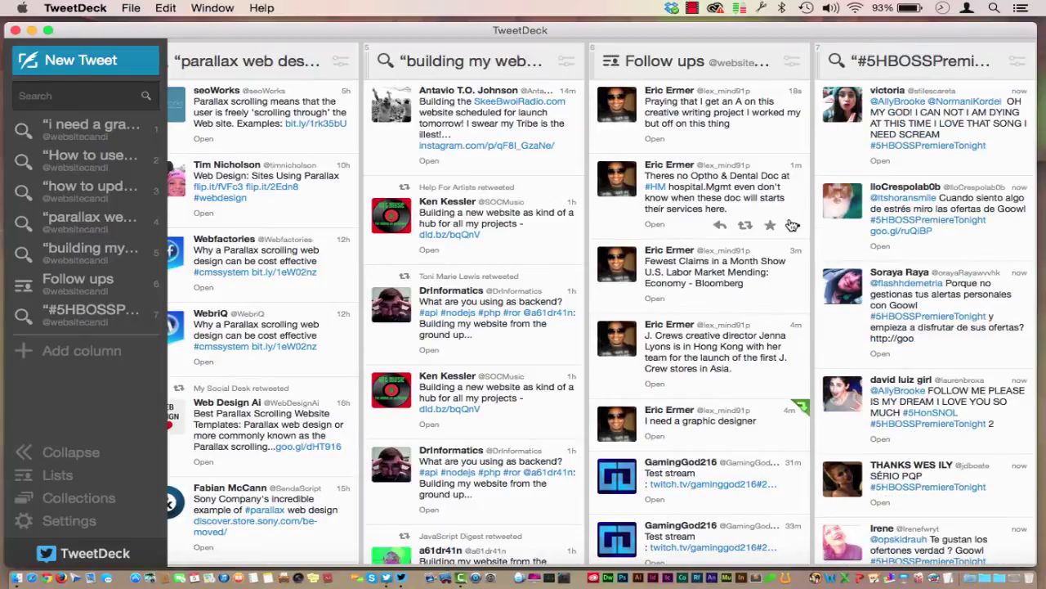
Inspect the #5HBOSSPremiereTonight column's Alerts and Engagement filter settings
left_click(1017, 63)
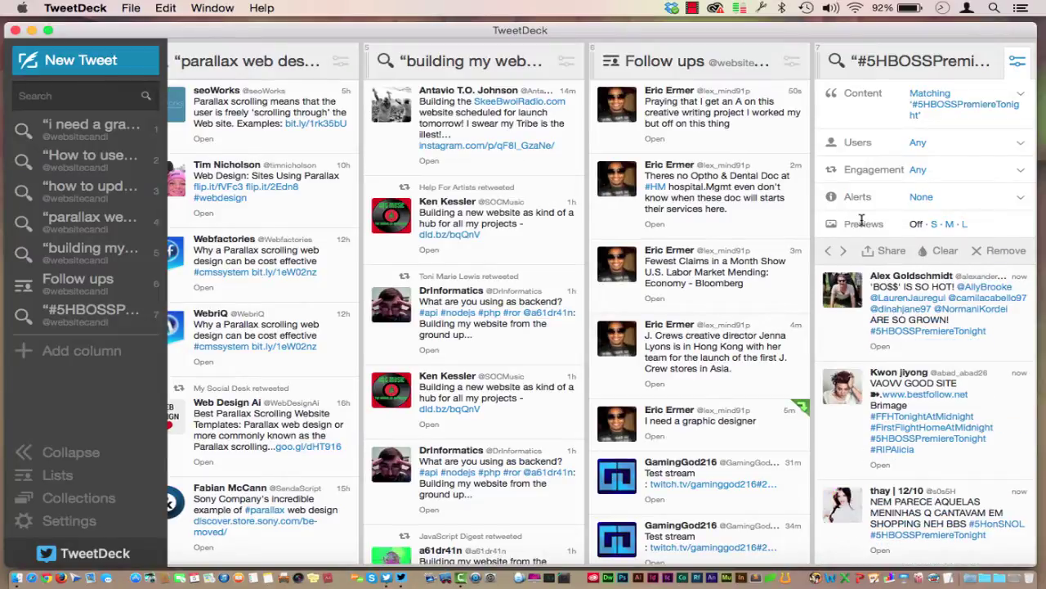
left_click(922, 199)
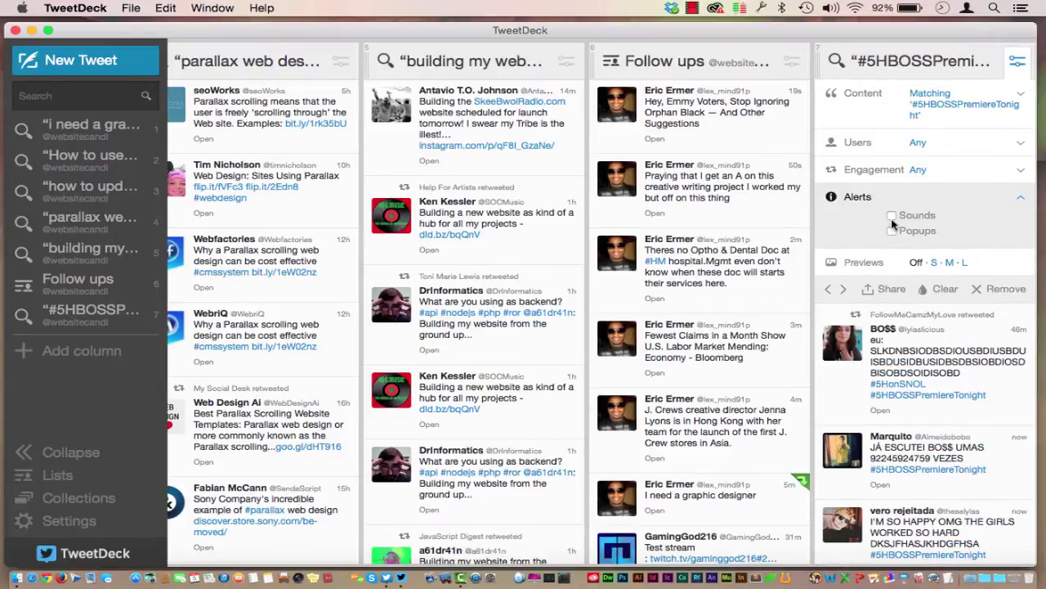
left_click(1018, 193)
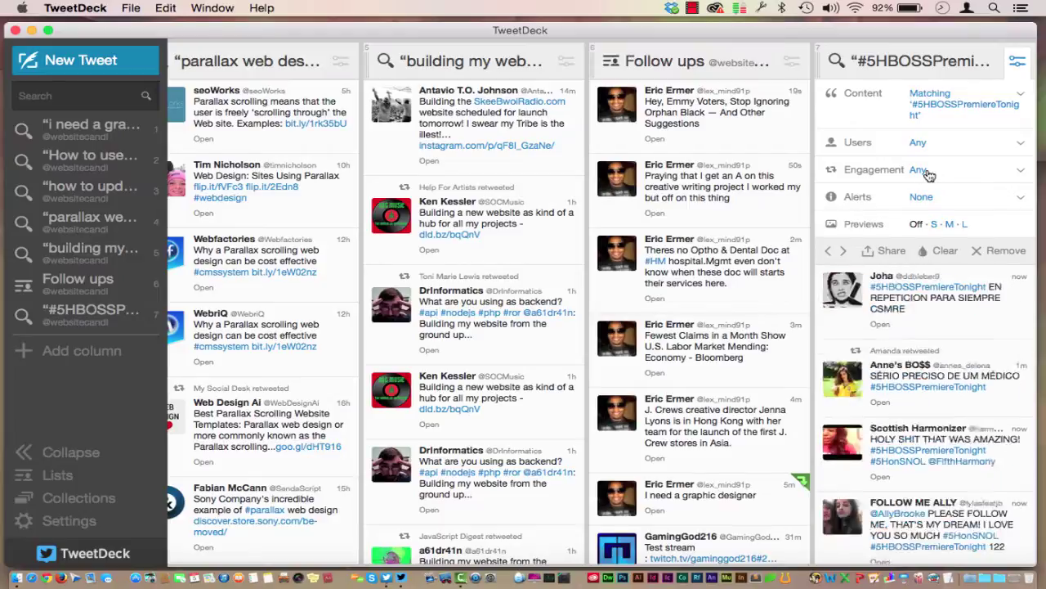
left_click(1017, 170)
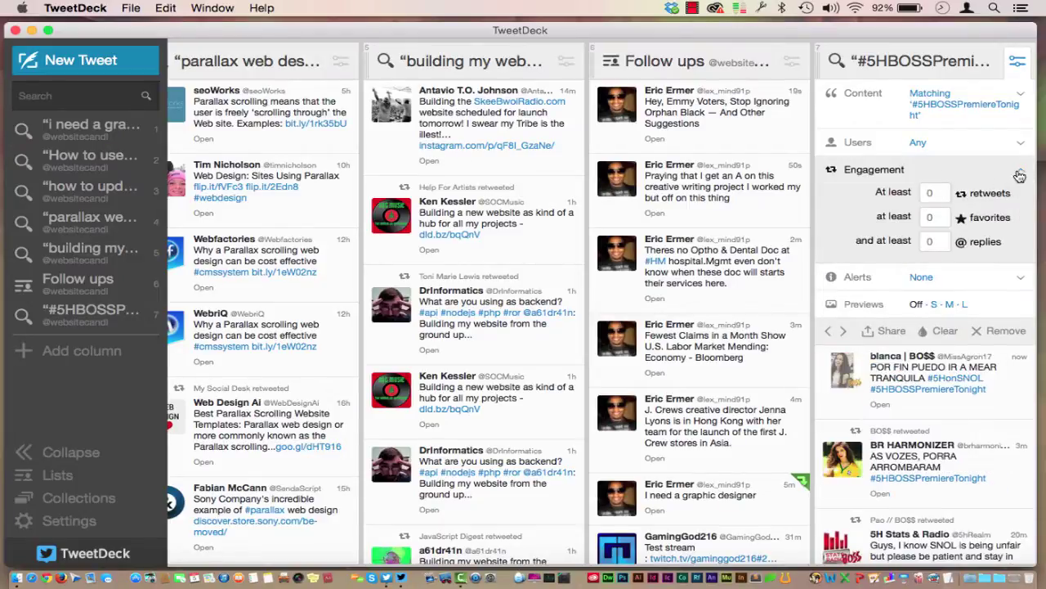
left_click(1020, 174)
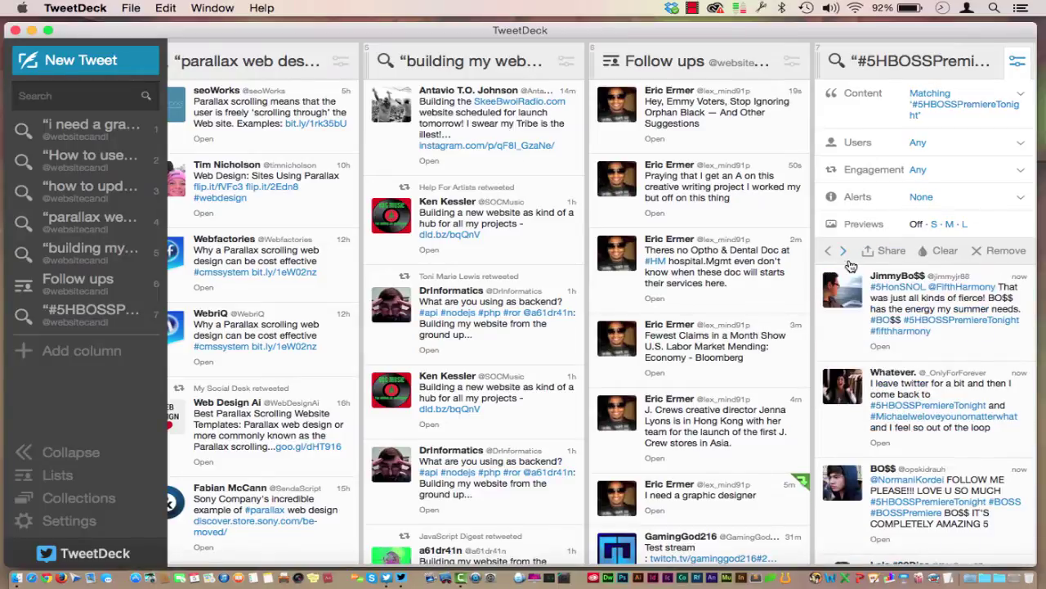
left_click(988, 252)
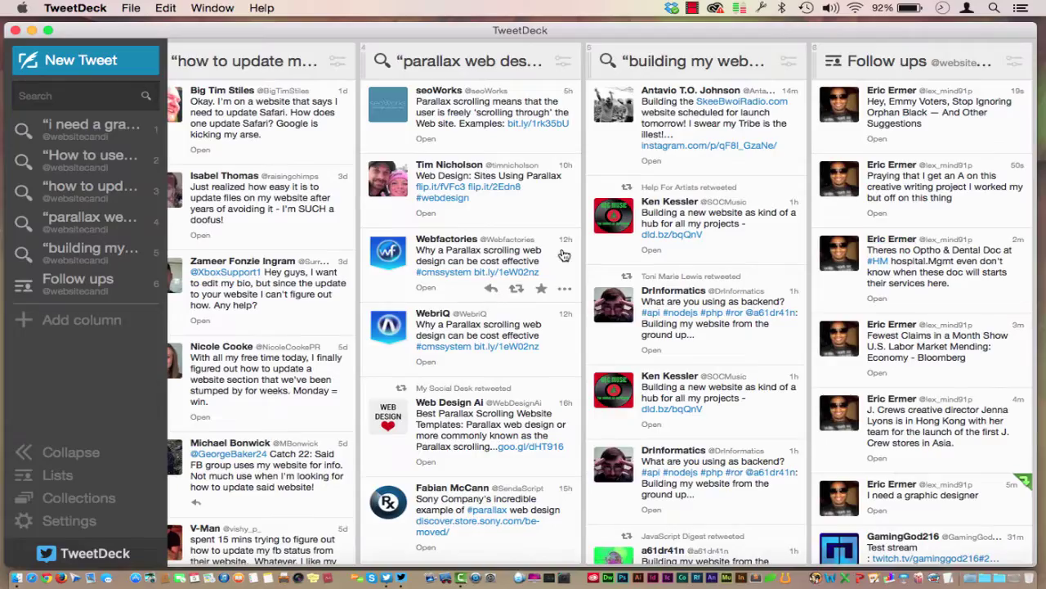
scroll(300, 240, "left", 10)
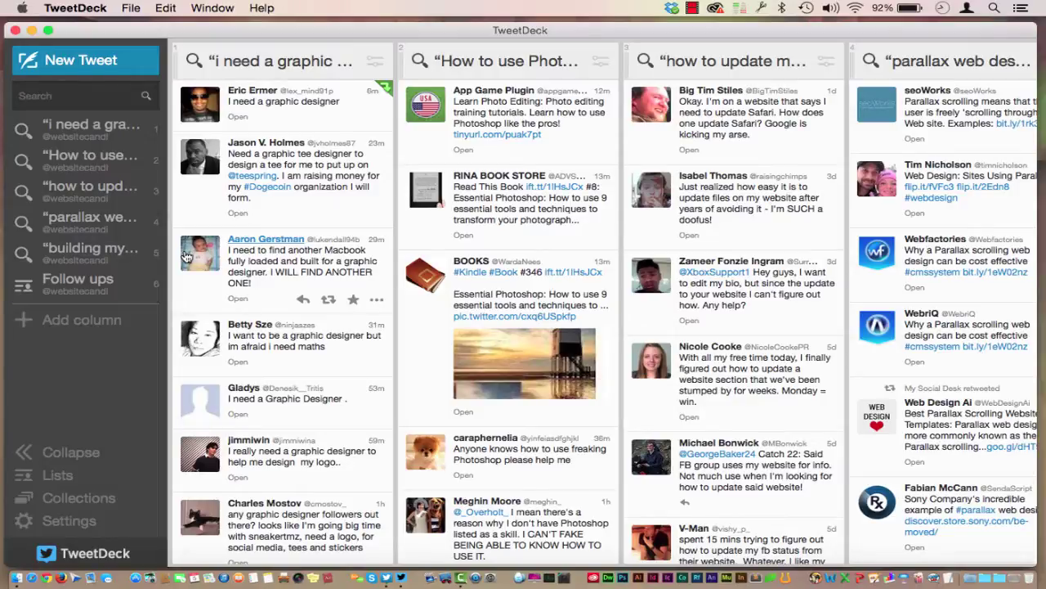
scroll(487, 279, "down", 15)
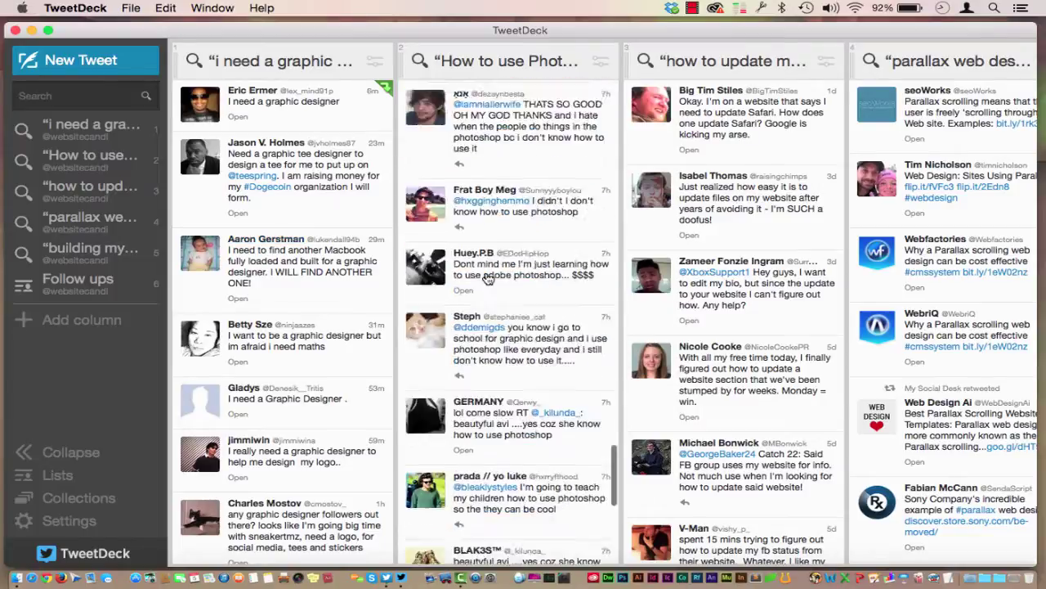
scroll(487, 279, "up", 15)
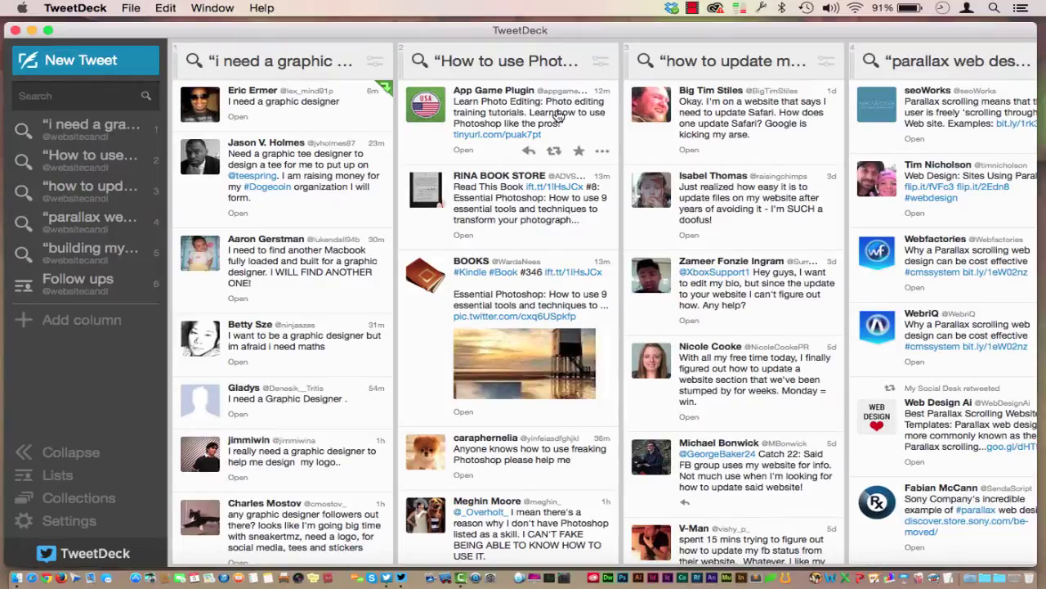
Add a Mentions column for the account, then jump back to the first column
left_click(71, 319)
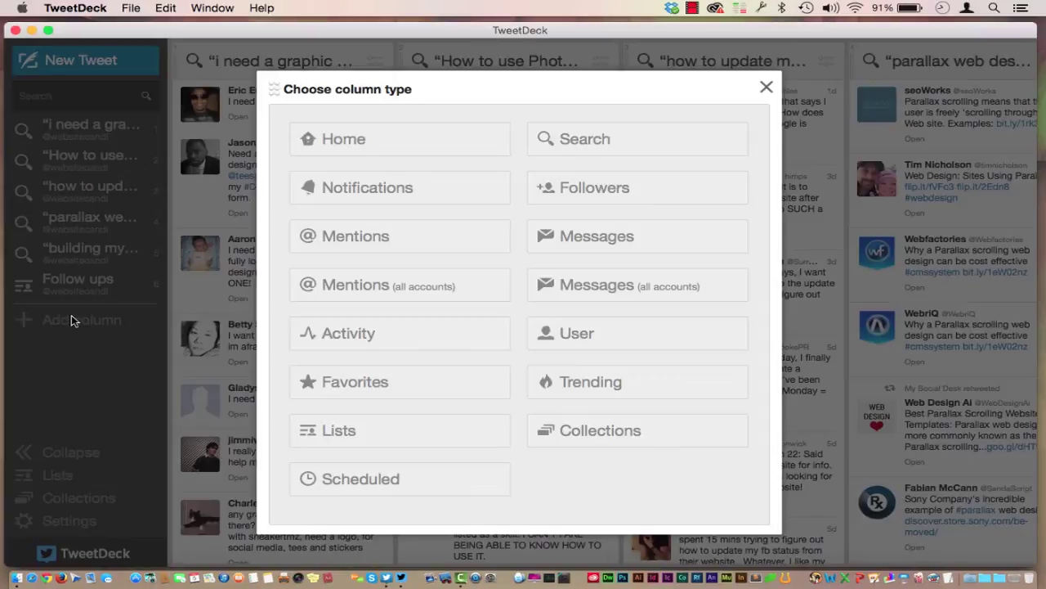
left_click(357, 240)
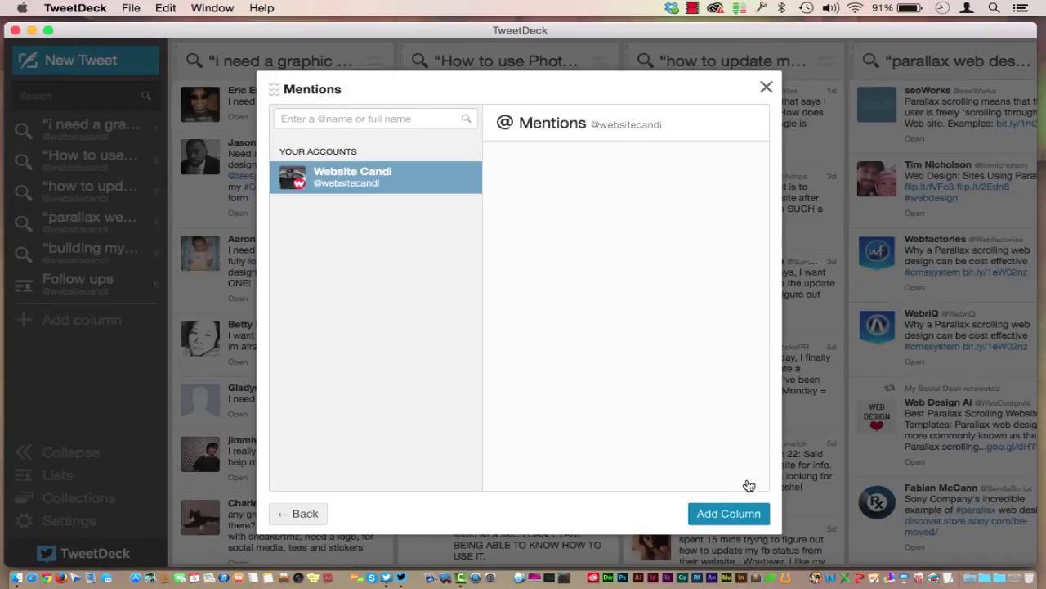
left_click(726, 515)
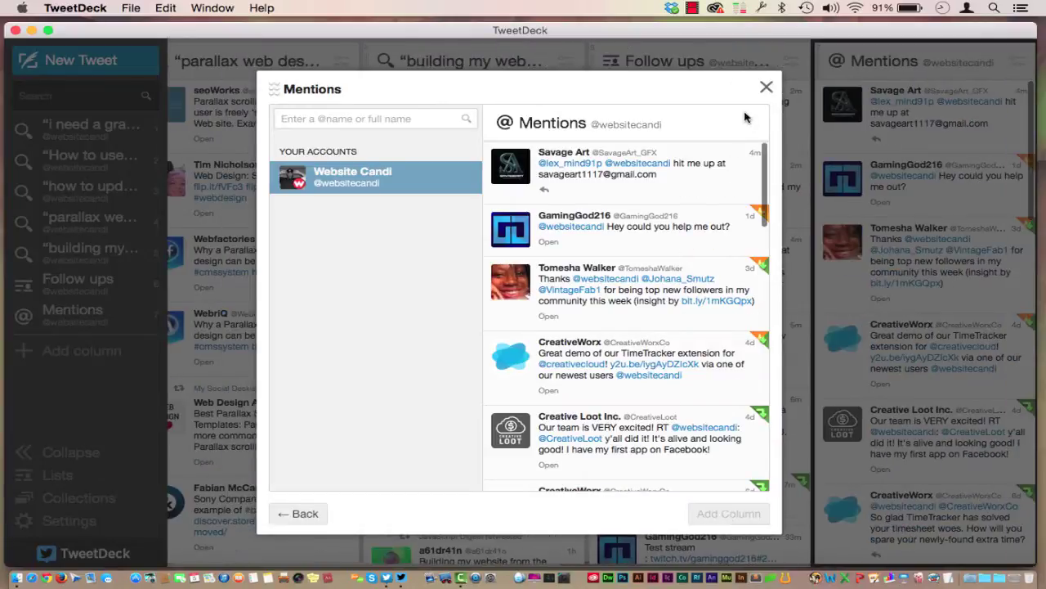
left_click(765, 88)
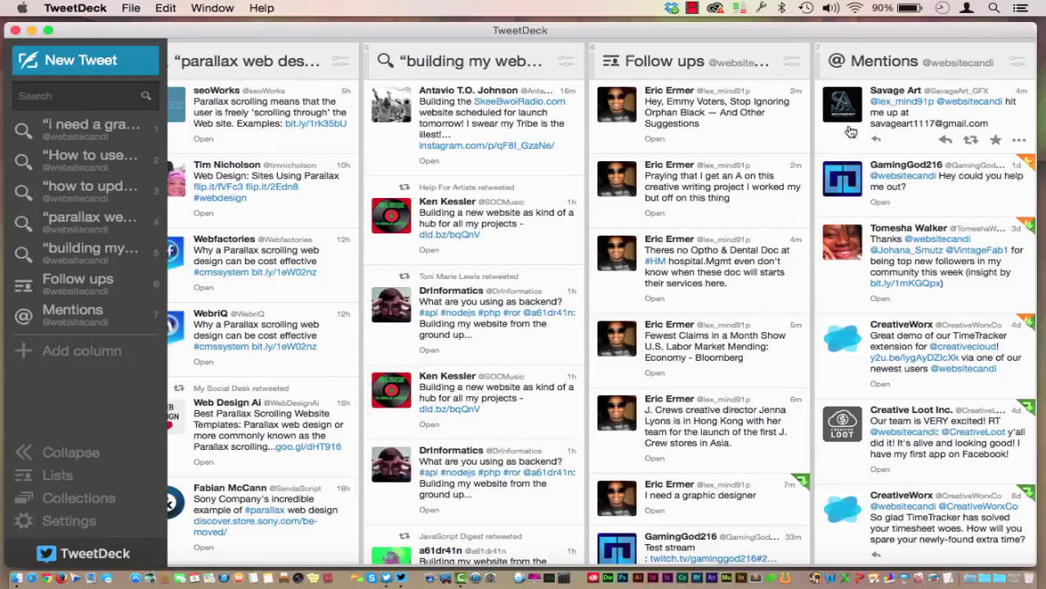
scroll(673, 195, "left", 2)
scroll(672, 194, "left", 15)
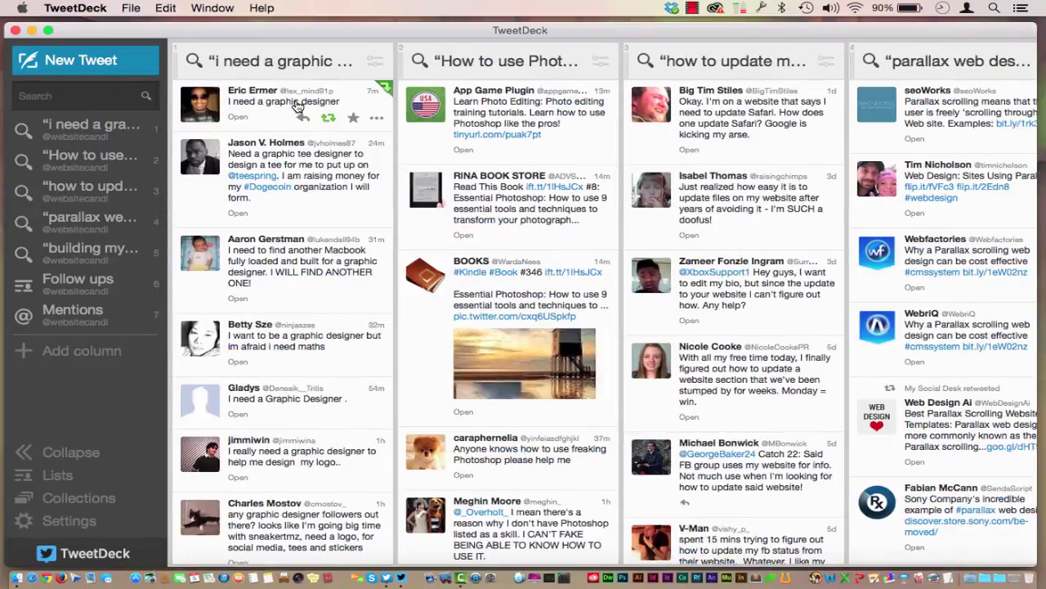
scroll(303, 99, "right", 15)
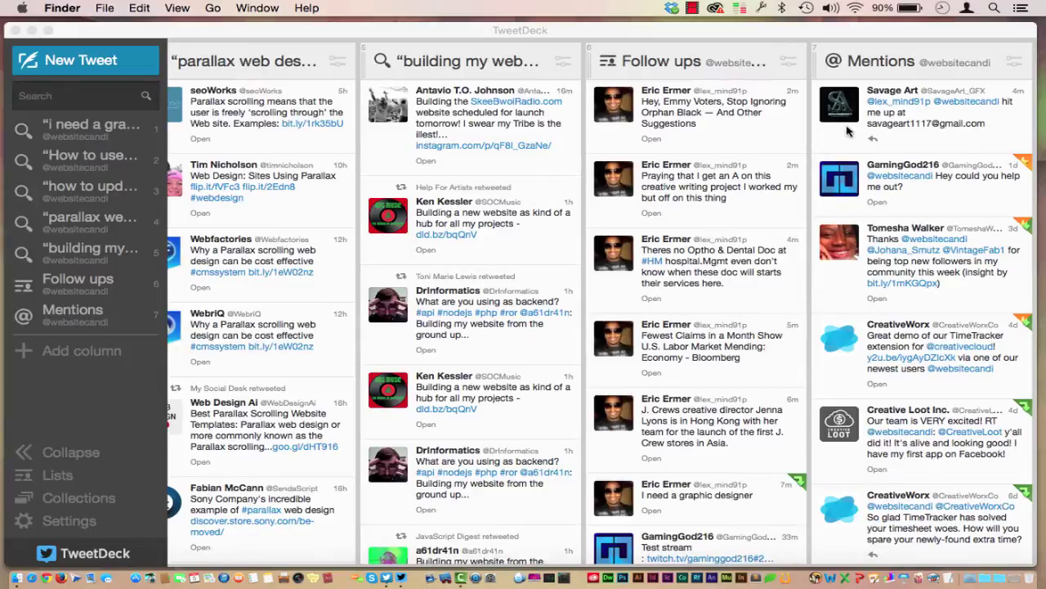
key("1")
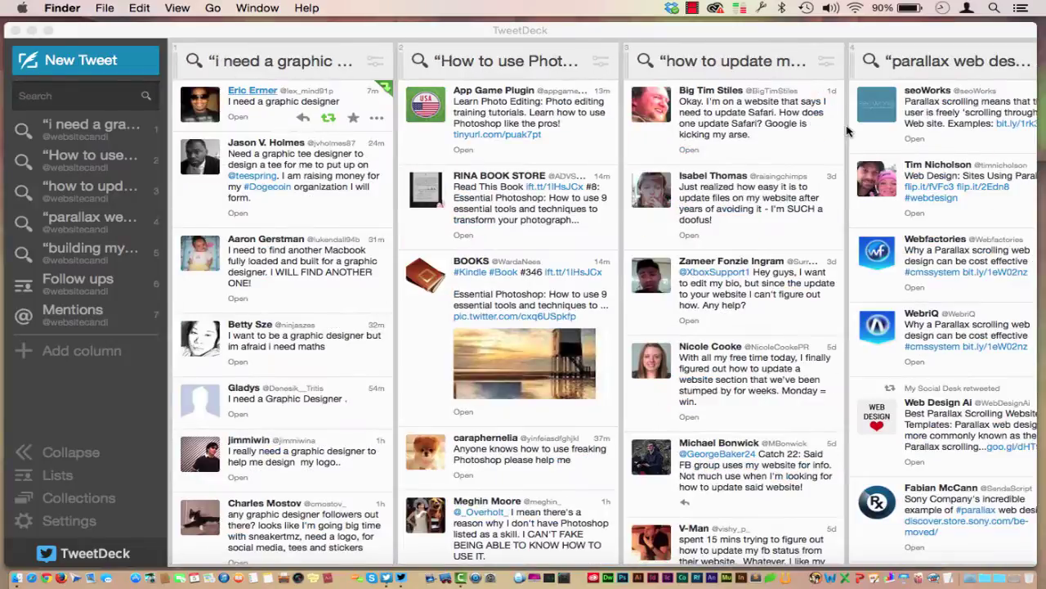